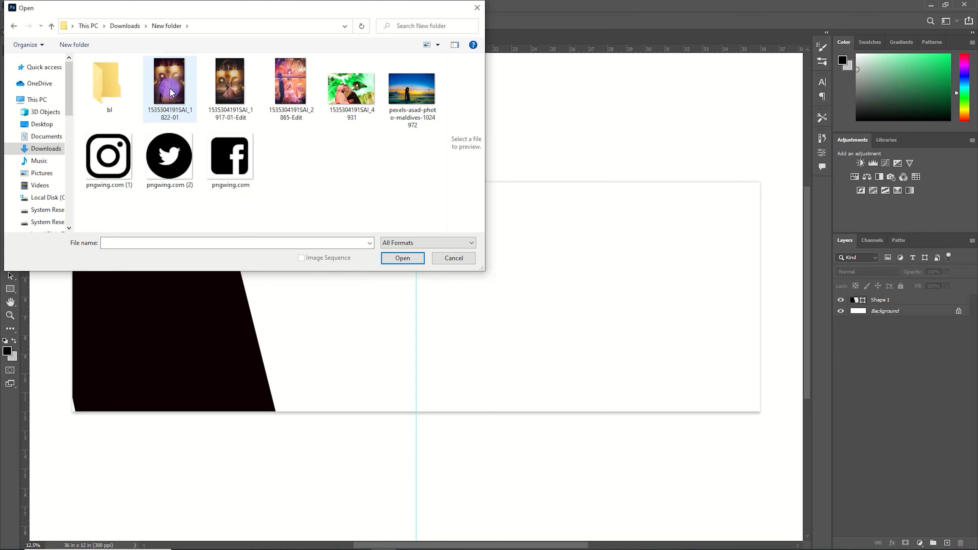
pyautogui.click(170, 87)
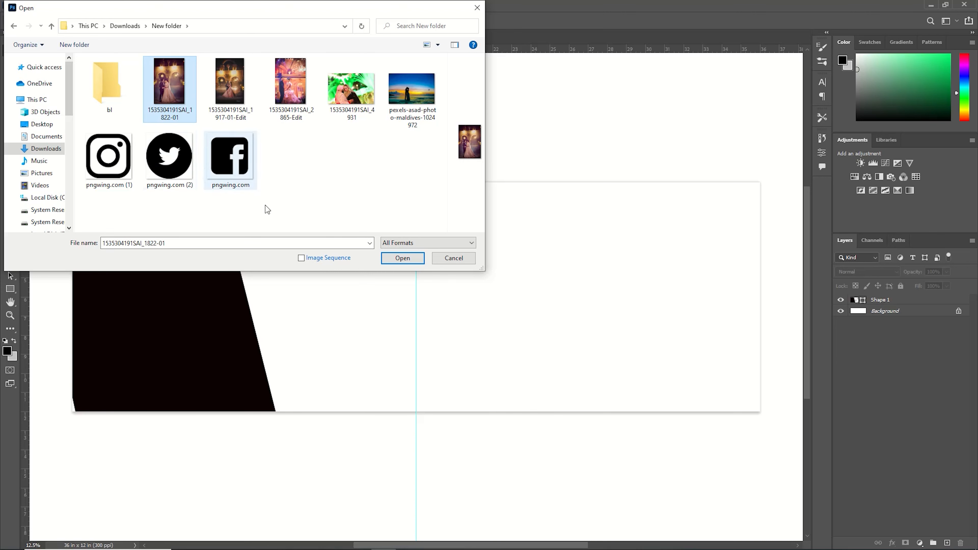
pyautogui.click(403, 259)
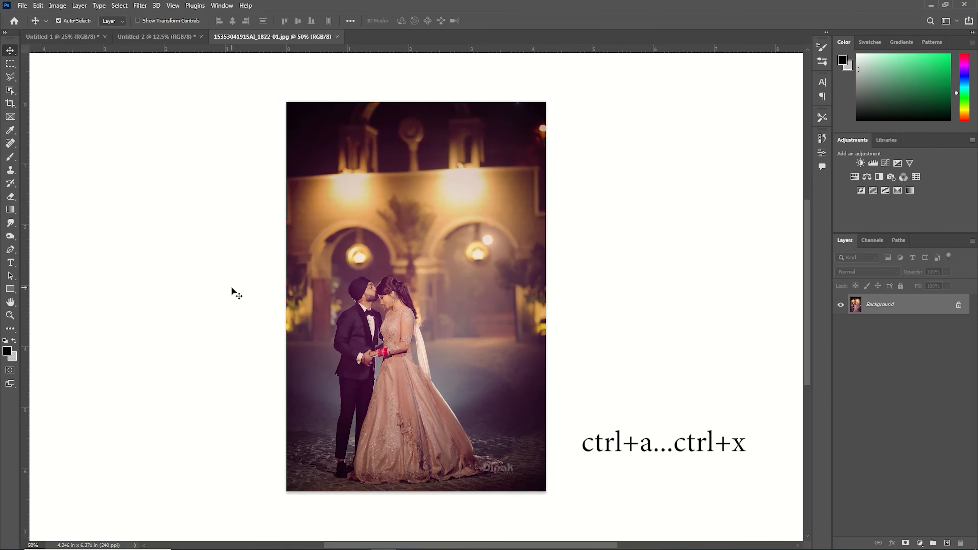
pyautogui.hotkey('ctrl', 'a')
pyautogui.hotkey('ctrl', 'x')
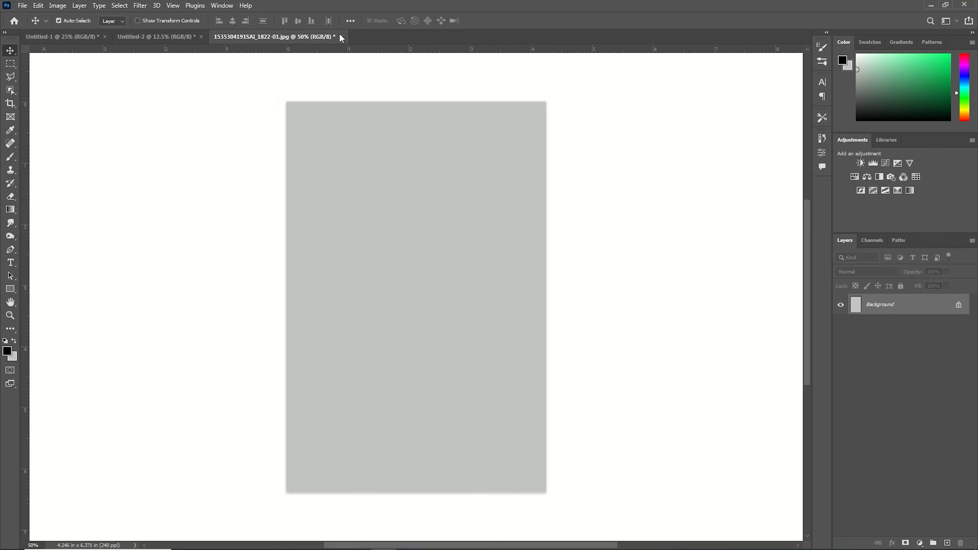
pyautogui.click(342, 37)
pyautogui.click(487, 210)
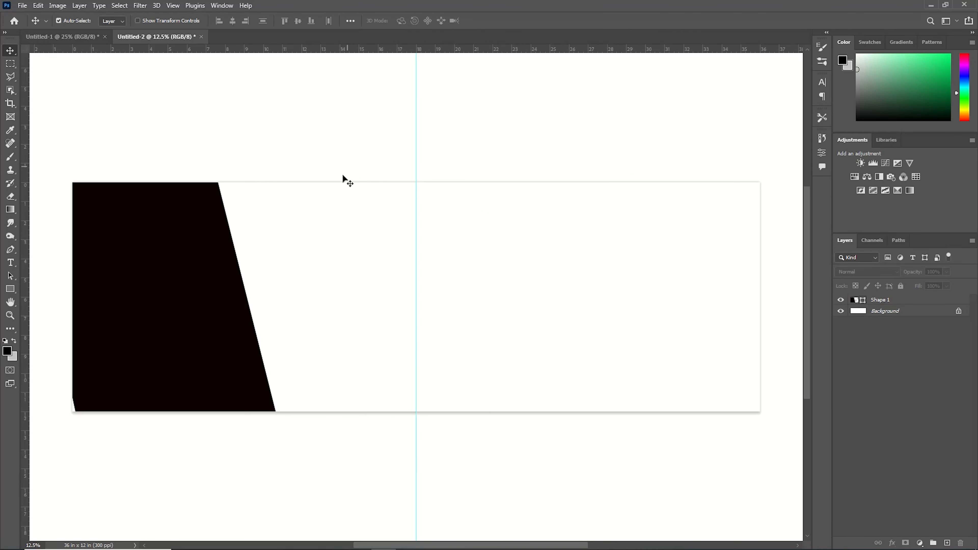
pyautogui.hotkey('ctrl', 'v')
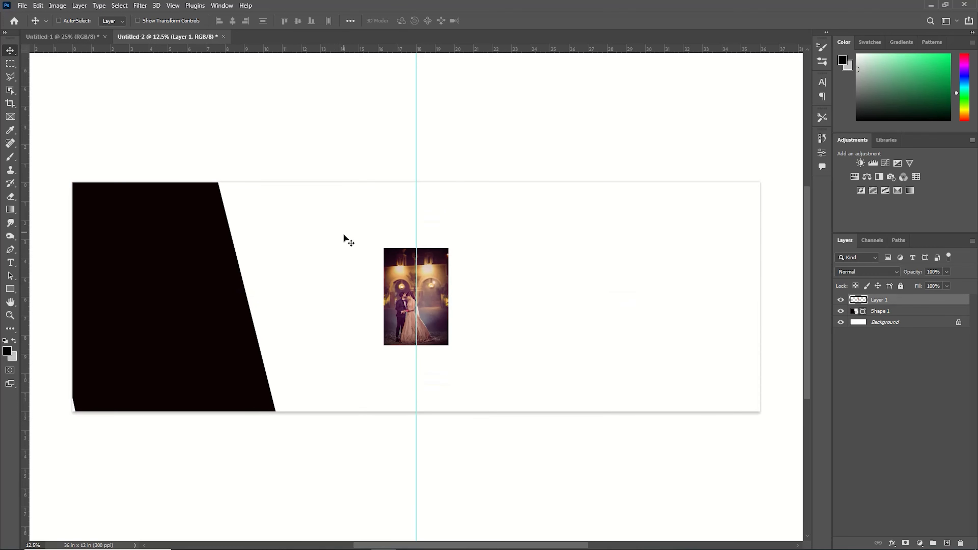
# - Enlarge the pasted photo and position it so it covers the black shape at the page's left side
pyautogui.hotkey('ctrl', 't')
pyautogui.moveTo(384, 346); pyautogui.dragTo(319, 440)
pyautogui.moveTo(319, 249); pyautogui.dragTo(272, 178)
pyautogui.moveTo(359, 278); pyautogui.dragTo(158, 264)
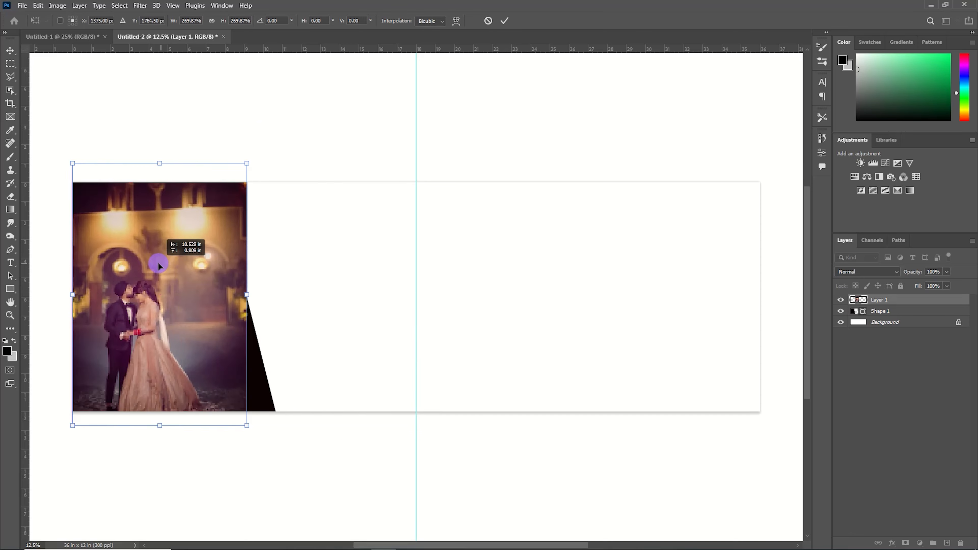
pyautogui.moveTo(273, 170); pyautogui.dragTo(247, 148)
pyautogui.moveTo(100, 443); pyautogui.dragTo(82, 476)
pyautogui.moveTo(131, 358); pyautogui.dragTo(137, 276)
pyautogui.moveTo(90, 404); pyautogui.dragTo(60, 485)
pyautogui.moveTo(133, 377); pyautogui.dragTo(147, 355)
# - Tilt the couple's photo slightly, shift it over the black shape, and clip it to Shape 1
pyautogui.moveTo(317, 416); pyautogui.dragTo(310, 422)
pyautogui.moveTo(238, 354); pyautogui.dragTo(254, 361)
pyautogui.press('Return')
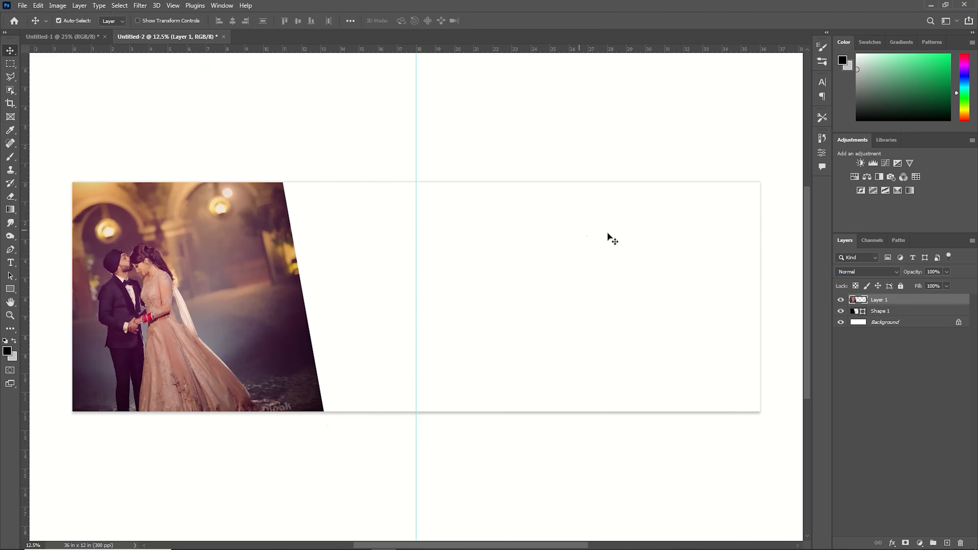
pyautogui.rightClick(888, 301)
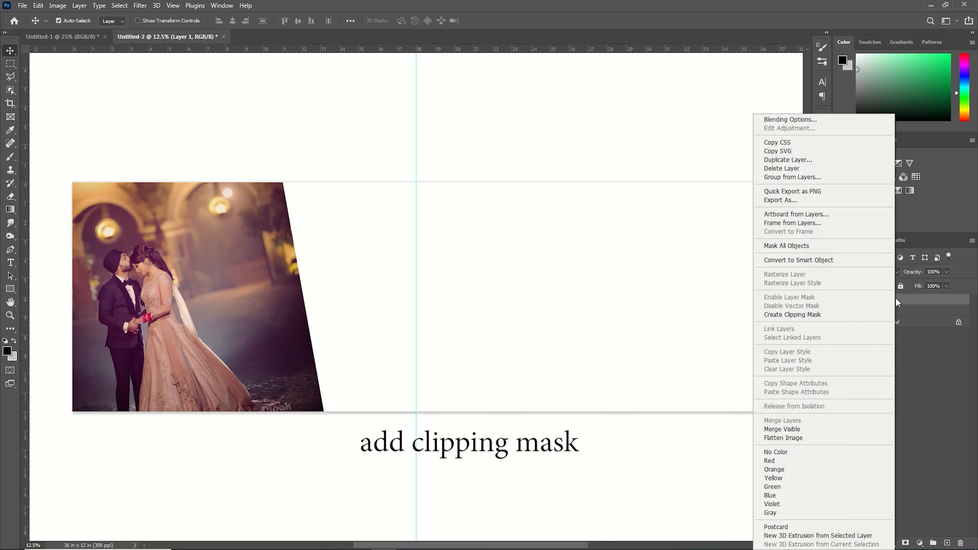
pyautogui.click(806, 319)
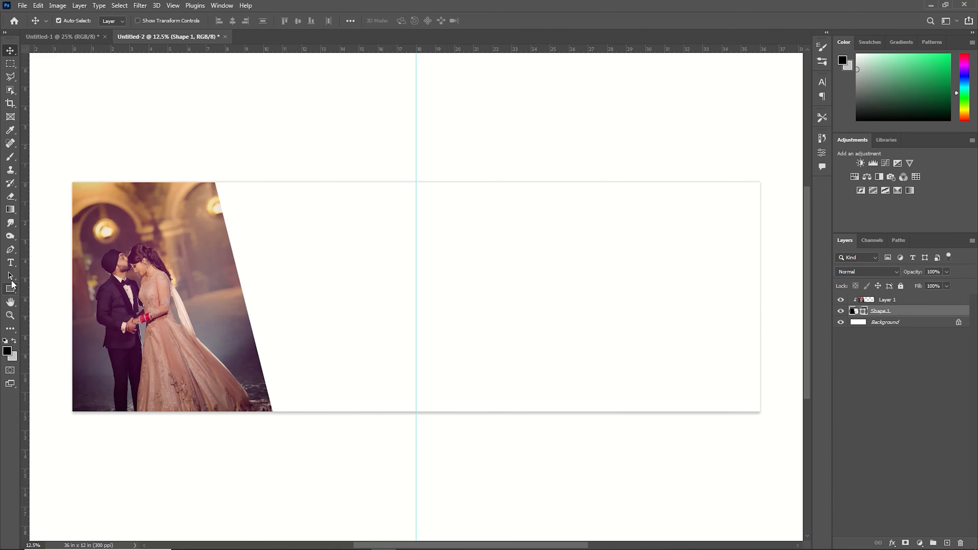
# - Draw a black four-sided shape with the Pen tool, overlapping the first photo and running past the page's lower edge
pyautogui.click(10, 249)
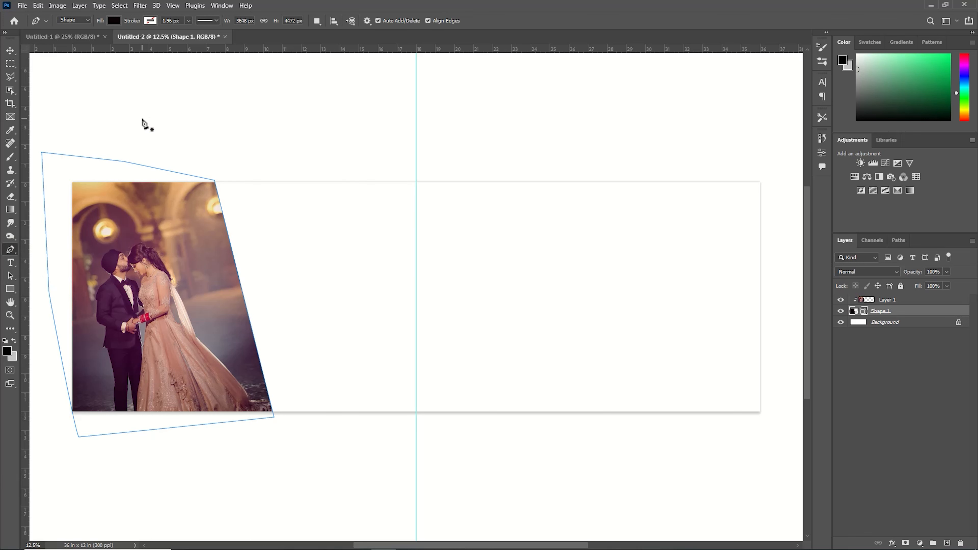
pyautogui.press('Return')
pyautogui.click(203, 261)
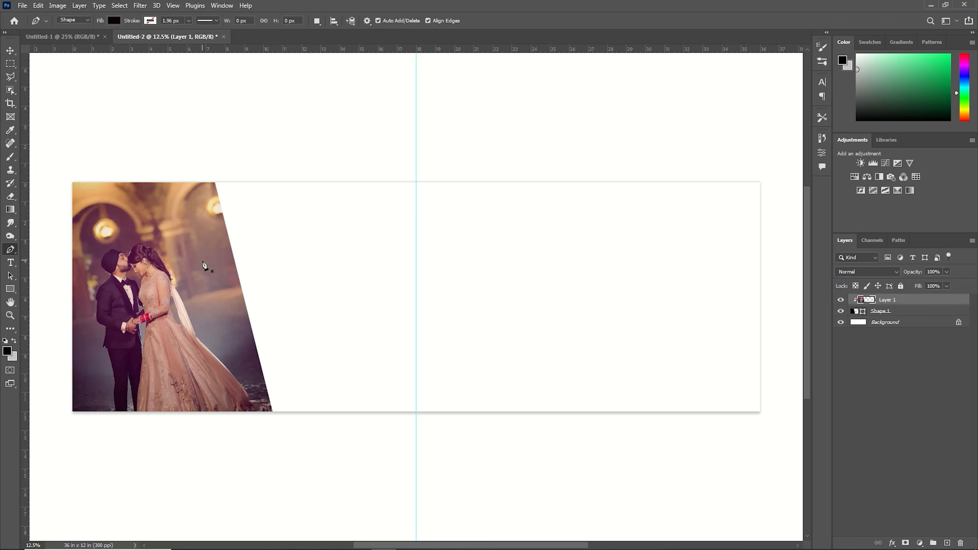
pyautogui.click(348, 256)
pyautogui.click(430, 426)
pyautogui.click(219, 439)
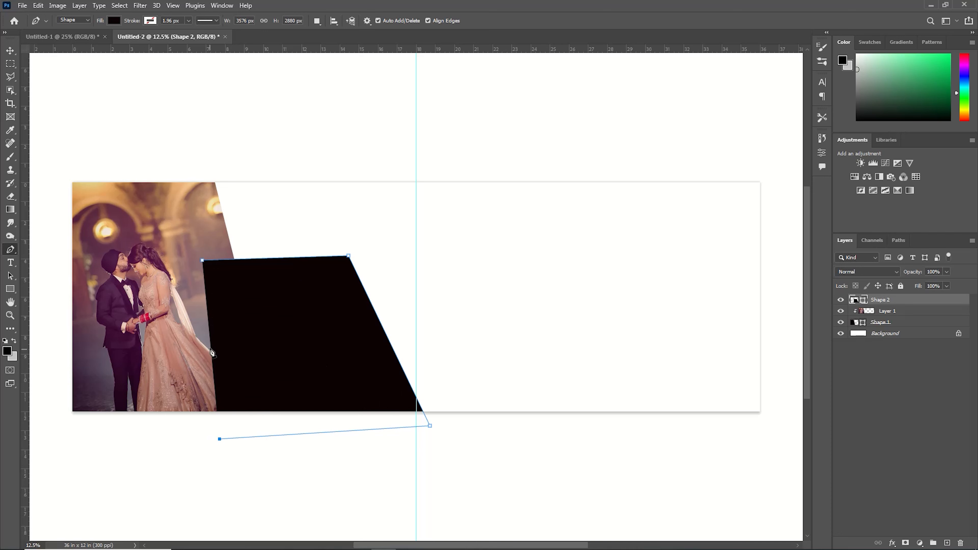
pyautogui.press('Return')
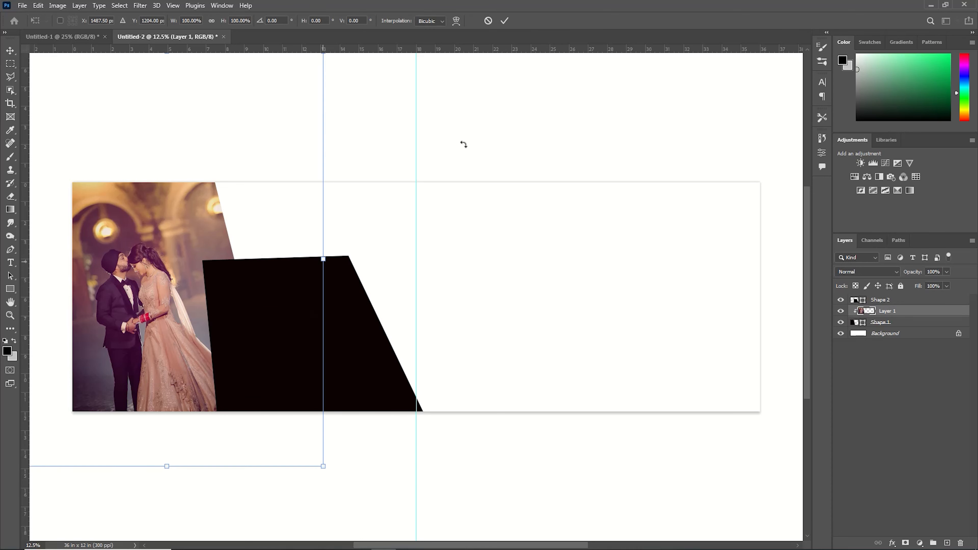
# - Transform the new four-sided shape to make it slightly narrower and taller
pyautogui.hotkey('ctrl', 't')
pyautogui.moveTo(203, 256); pyautogui.dragTo(213, 238)
pyautogui.click(505, 21)
pyautogui.click(11, 251)
pyautogui.click(23, 6)
pyautogui.click(28, 24)
pyautogui.click(229, 87)
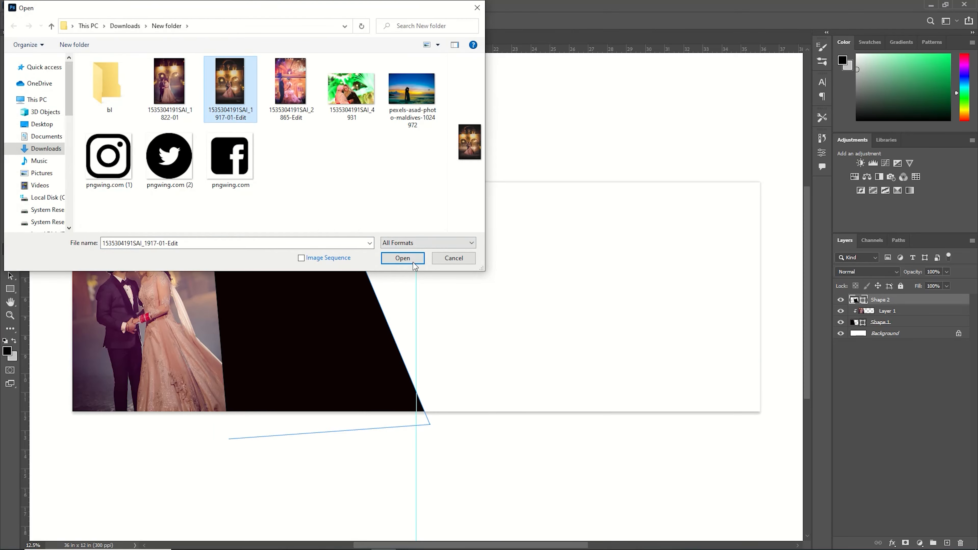
pyautogui.click(412, 261)
pyautogui.hotkey('ctrl', 'a')
pyautogui.hotkey('ctrl', 'x')
pyautogui.click(377, 37)
pyautogui.click(486, 216)
pyautogui.hotkey('ctrl', 'v')
# - Enlarge, tilt and position the second photo so the couple sits over the black four-sided shape
pyautogui.hotkey('ctrl', 't')
pyautogui.moveTo(385, 346); pyautogui.dragTo(289, 500)
pyautogui.moveTo(359, 370); pyautogui.dragTo(295, 310)
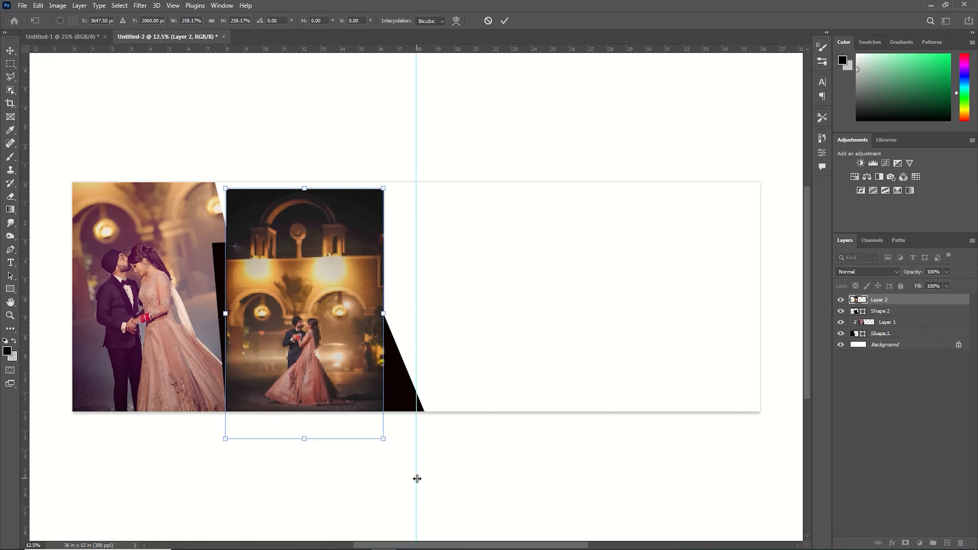
pyautogui.moveTo(403, 171); pyautogui.dragTo(367, 147)
pyautogui.moveTo(253, 452); pyautogui.dragTo(178, 493)
pyautogui.moveTo(265, 357); pyautogui.dragTo(271, 223)
pyautogui.scroll(3, 270, 224)
pyautogui.press('Return')
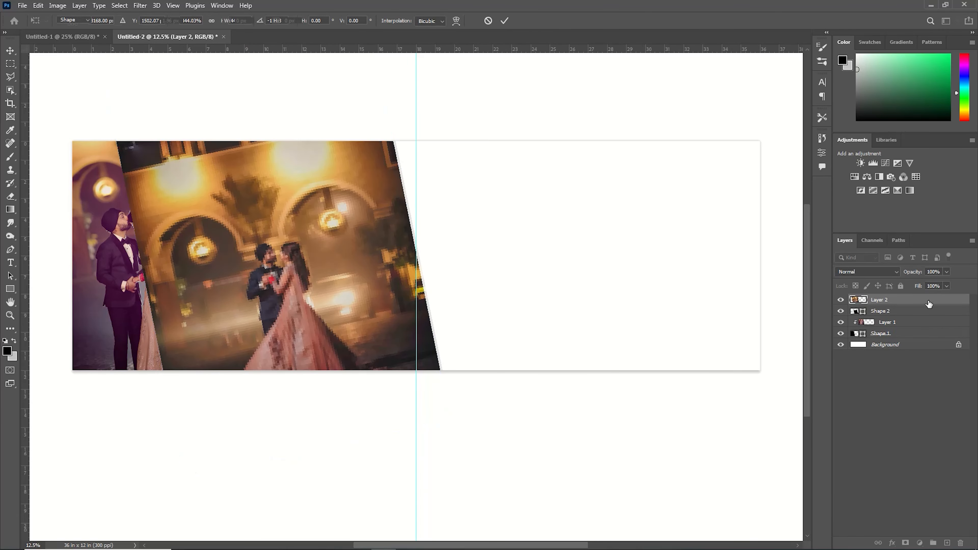
# - Clip the second photo to Shape 2 and shift it slightly within the shape
pyautogui.rightClick(928, 301)
pyautogui.click(836, 315)
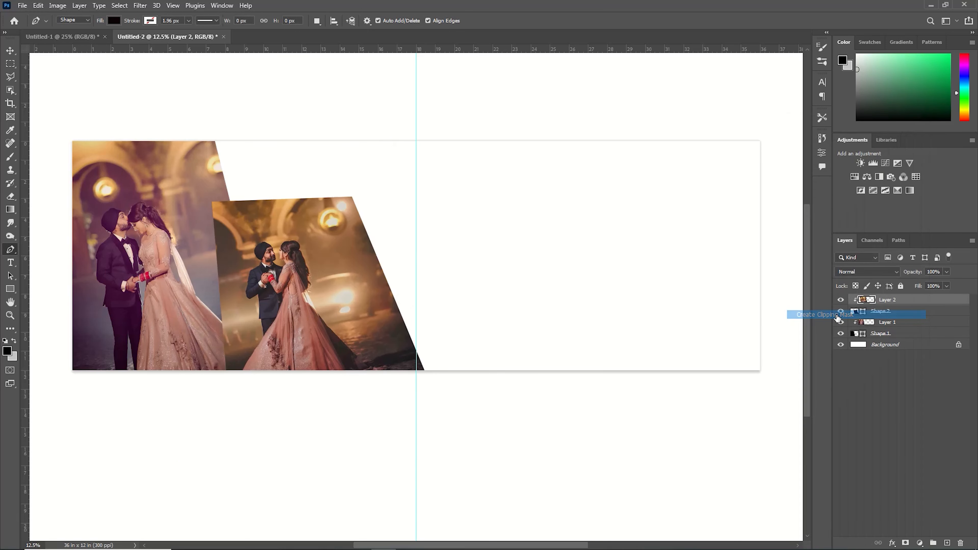
pyautogui.press('v')
# - Add a drop shadow to Shape 2 with increased opacity, distance, spread and size
pyautogui.click(937, 314)
pyautogui.doubleClick(938, 314)
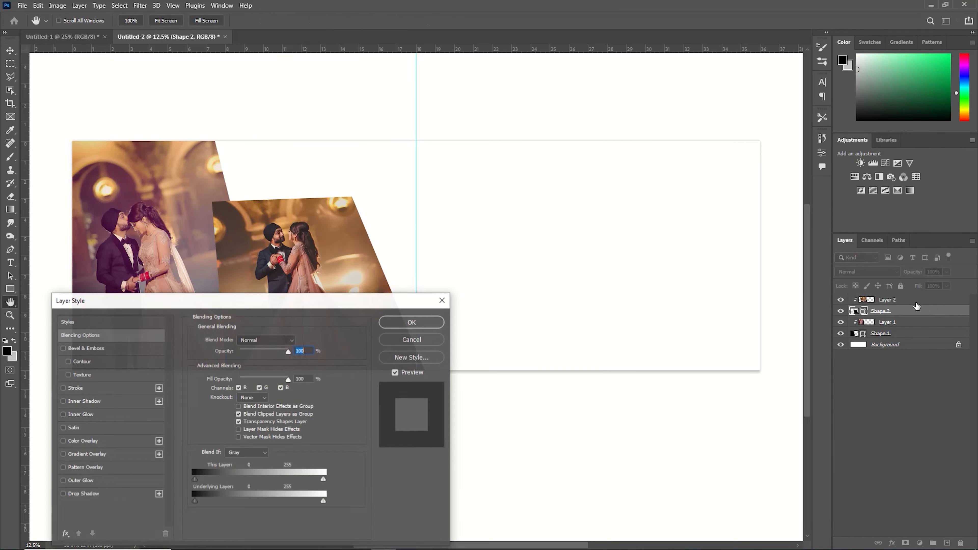
pyautogui.moveTo(286, 305); pyautogui.dragTo(719, 159)
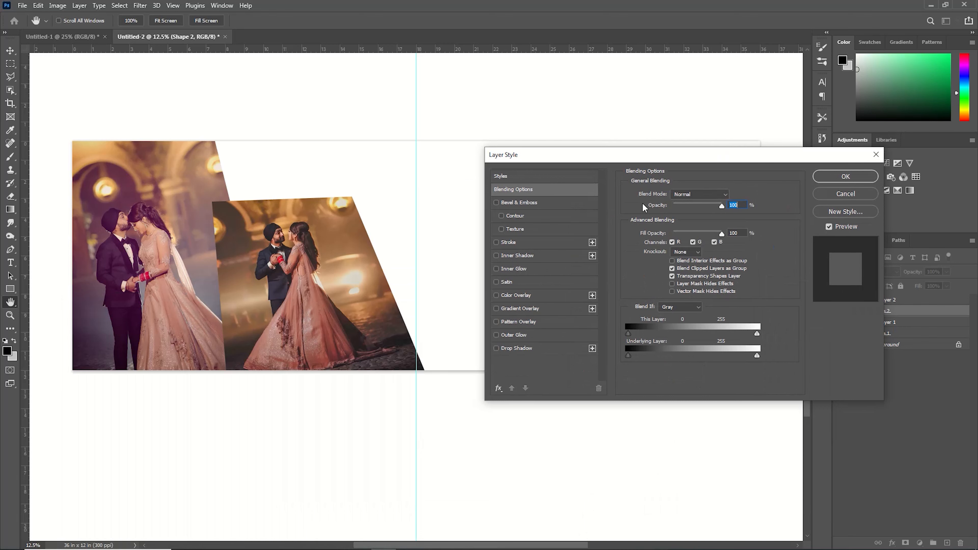
pyautogui.click(517, 349)
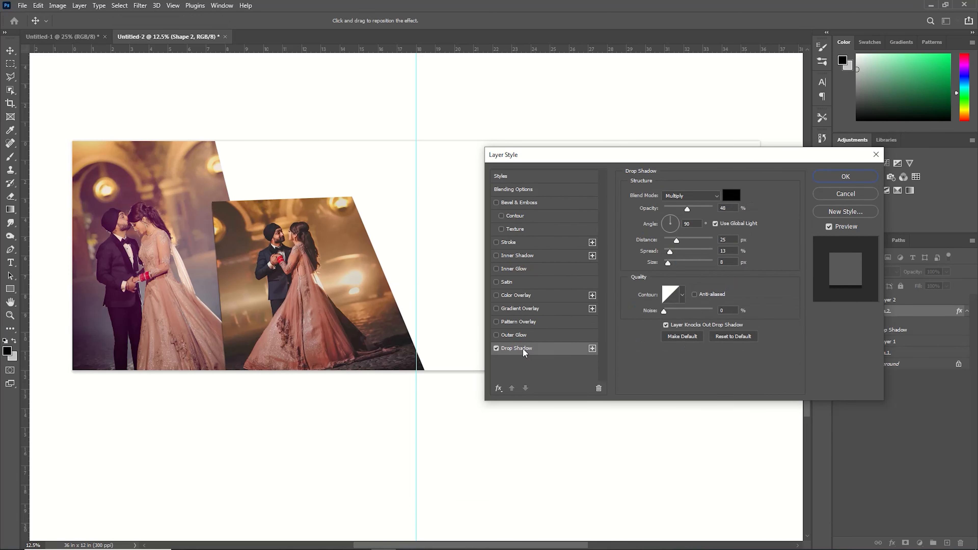
pyautogui.moveTo(676, 241); pyautogui.dragTo(686, 240)
pyautogui.moveTo(670, 252); pyautogui.dragTo(695, 252)
pyautogui.moveTo(668, 263); pyautogui.dragTo(680, 262)
pyautogui.moveTo(687, 210); pyautogui.dragTo(695, 240)
pyautogui.click(840, 179)
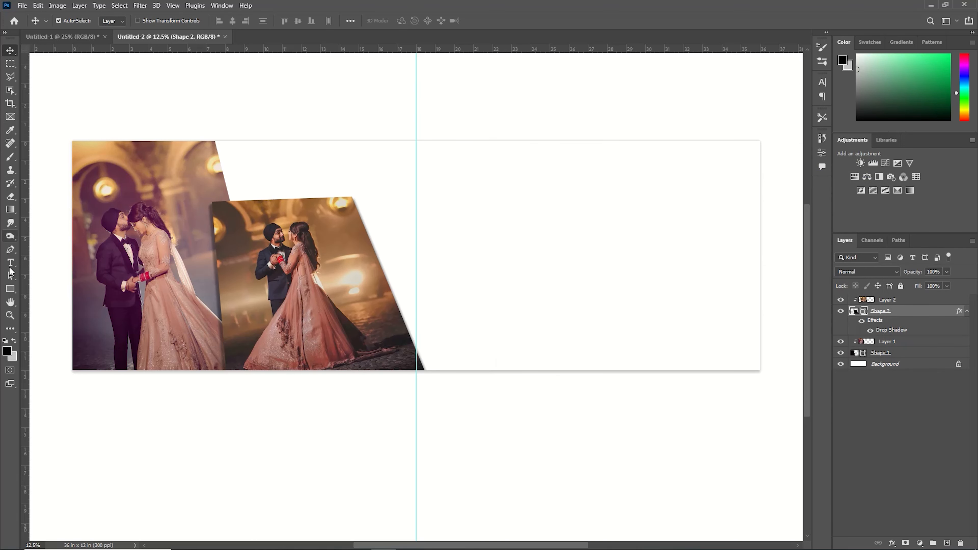
pyautogui.click(14, 250)
pyautogui.click(115, 21)
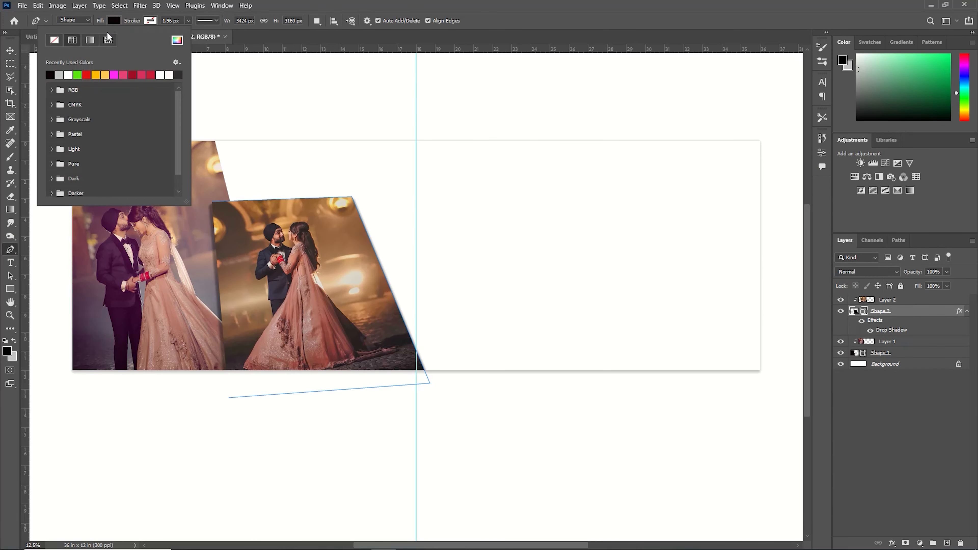
pyautogui.click(54, 40)
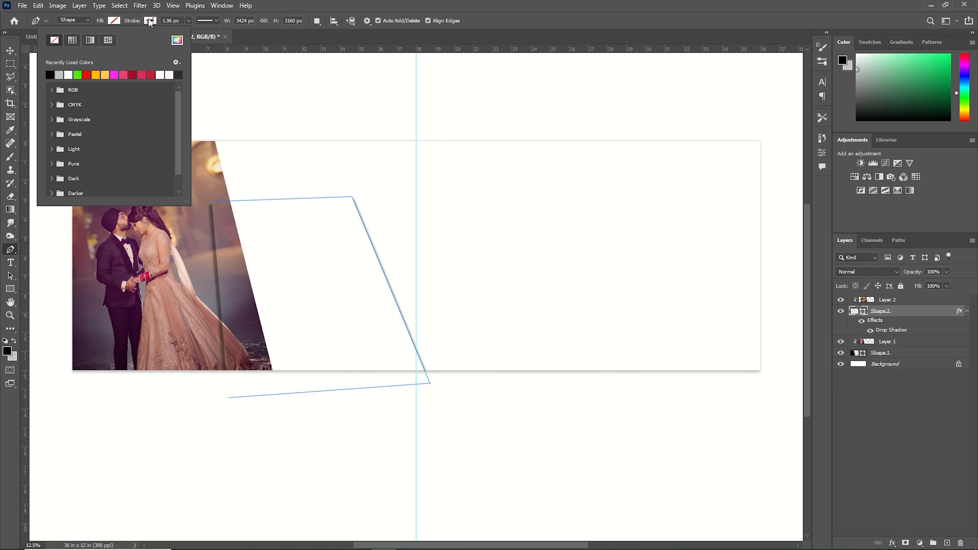
# - Draw a slanted straight line with no fill alongside the second photo's right edge, using the Pen tool
pyautogui.click(331, 137)
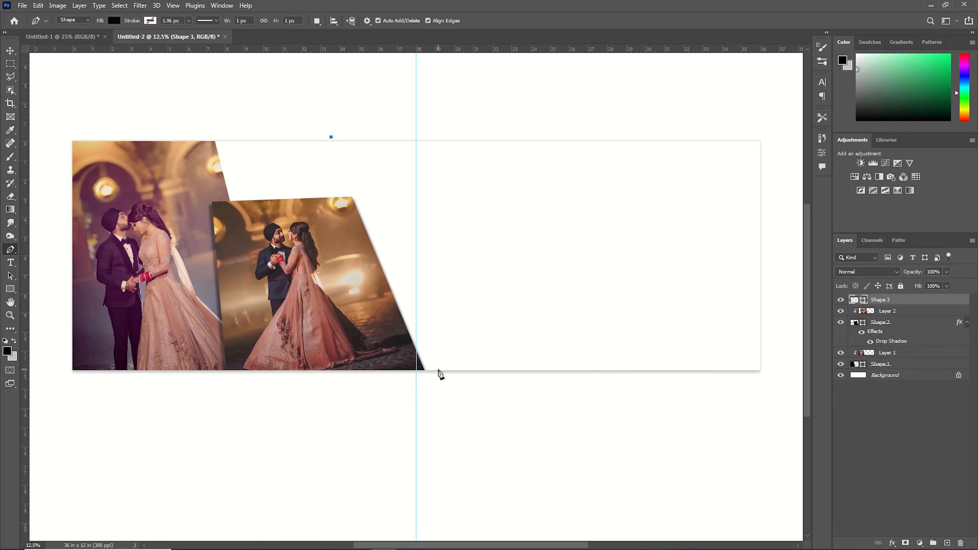
pyautogui.click(428, 360)
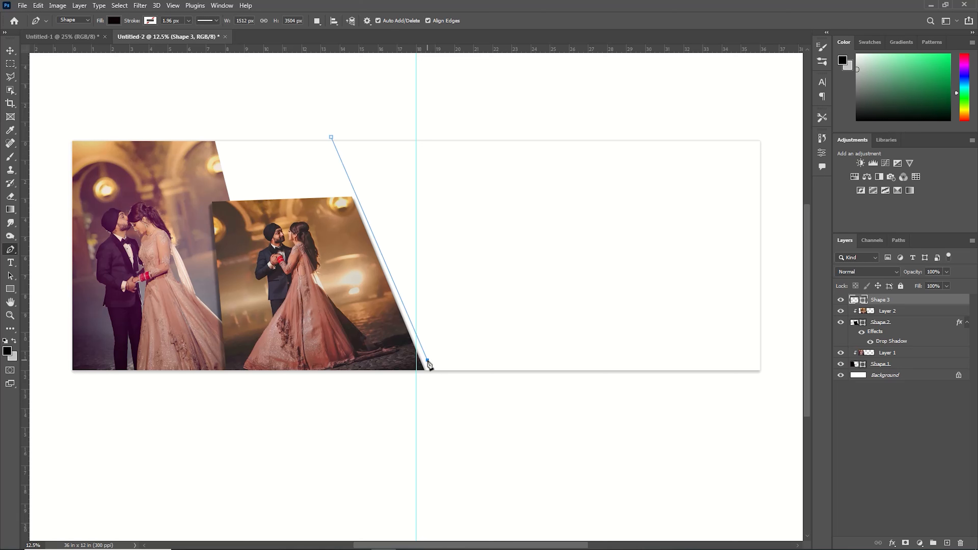
pyautogui.click(114, 20)
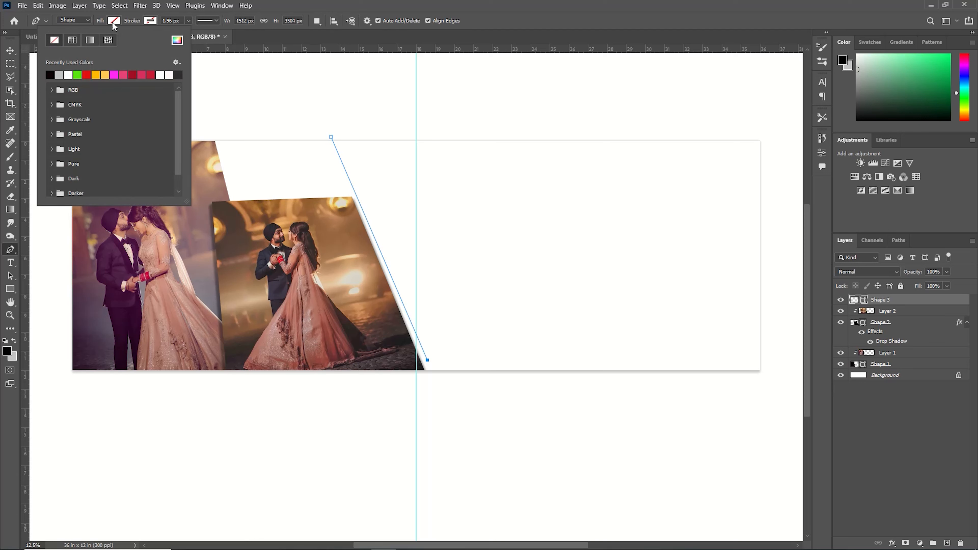
# - Give the slanted line a grey #959e99 stroke about 21 px wide
pyautogui.click(154, 21)
pyautogui.click(149, 23)
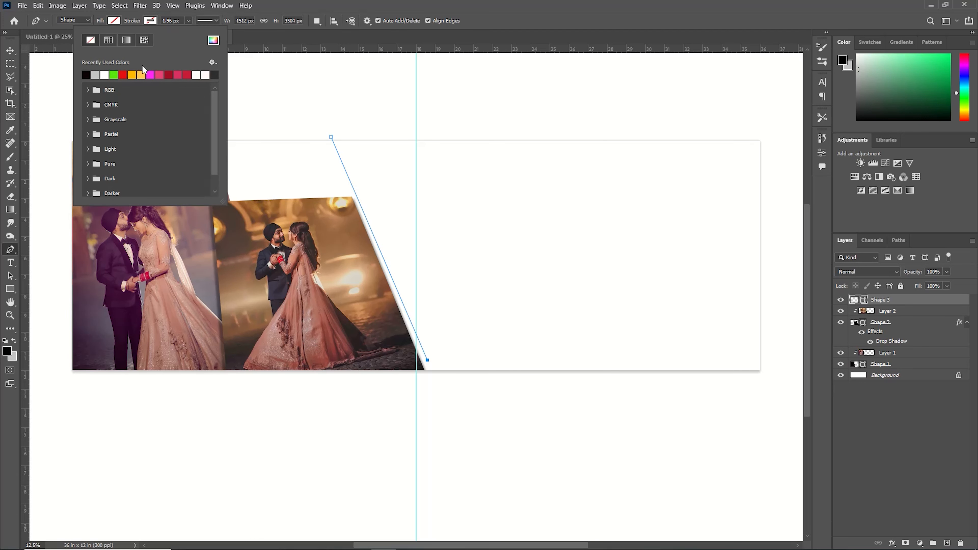
pyautogui.click(100, 74)
pyautogui.click(213, 41)
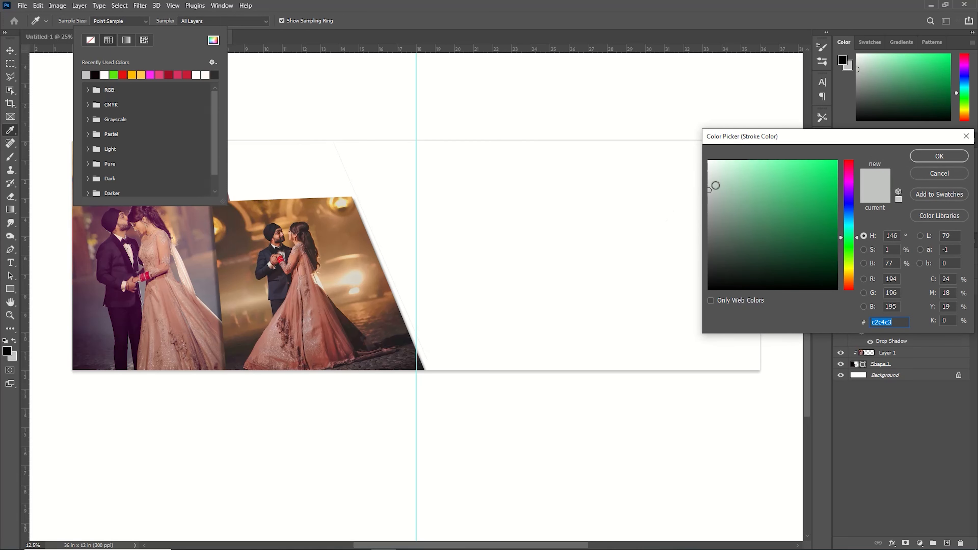
pyautogui.click(715, 208)
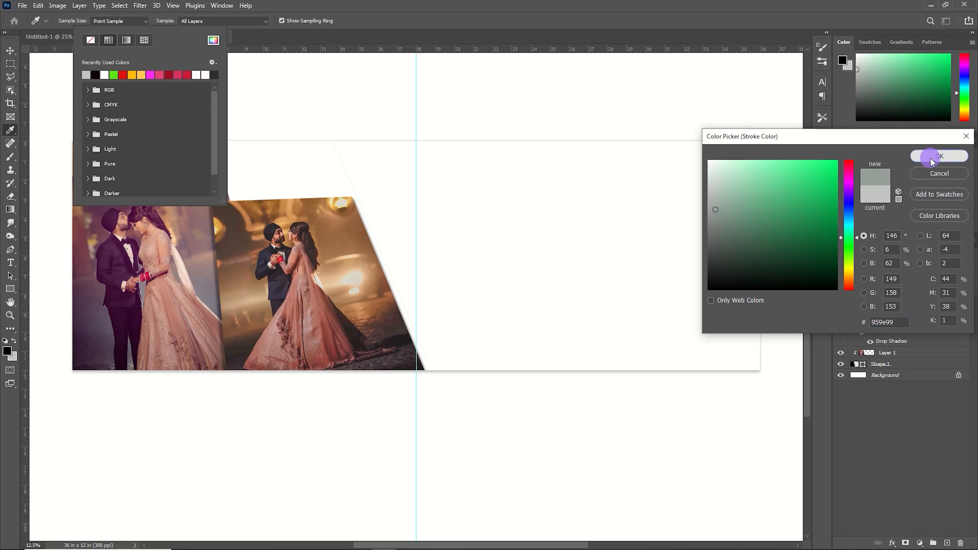
pyautogui.click(939, 156)
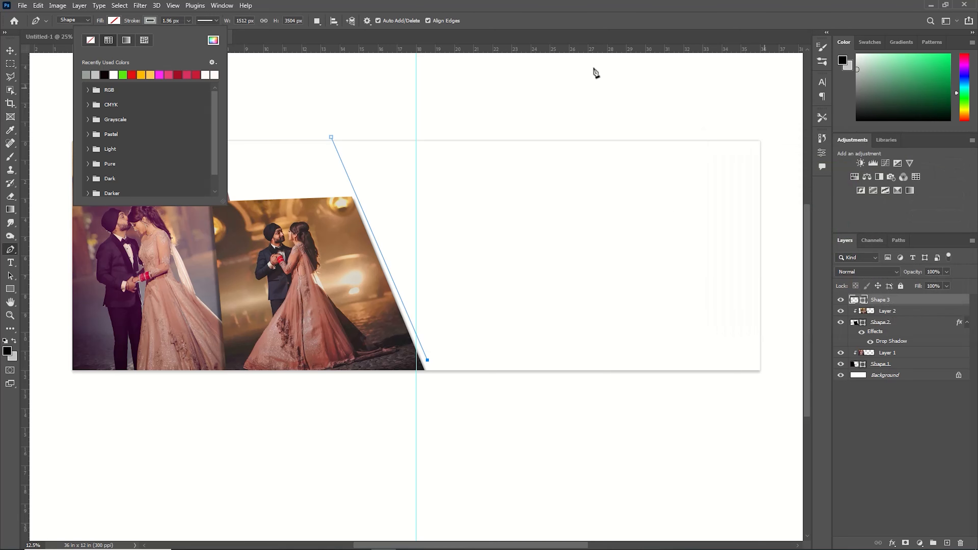
pyautogui.click(188, 21)
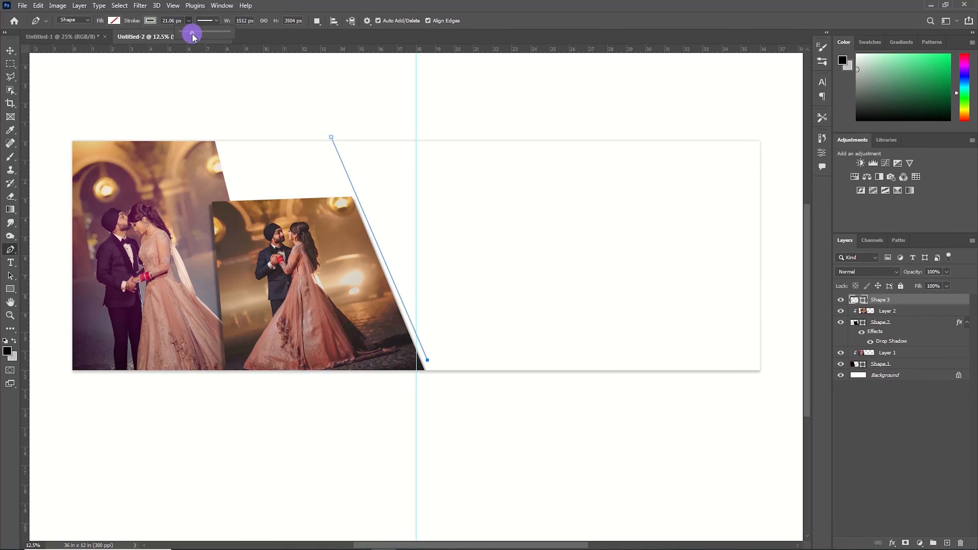
# - Duplicate the slanted grey line and shift the copy a short distance to the right as a parallel line
pyautogui.press('v')
pyautogui.hotkey('ctrl', 'j')
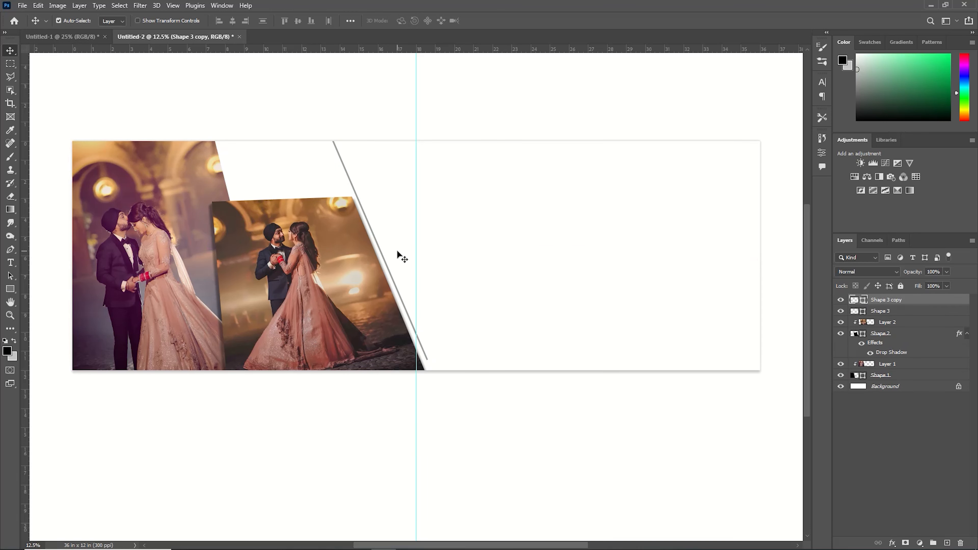
pyautogui.hotkey('shift', 'Right')
pyautogui.hotkey('shift', 'Right')
pyautogui.hotkey('shift', 'Right')
pyautogui.hotkey('shift', 'Right')
pyautogui.hotkey('shift', 'Right')
pyautogui.hotkey('shift', 'Right')
pyautogui.hotkey('shift', 'Right')
pyautogui.hotkey('shift', 'Right')
pyautogui.hotkey('shift', 'Right')
pyautogui.hotkey('shift', 'Right')
pyautogui.hotkey('shift', 'Right')
pyautogui.hotkey('shift', 'Right')
pyautogui.hotkey('shift', 'Right')
pyautogui.hotkey('shift', 'Right')
pyautogui.hotkey('shift', 'Right')
pyautogui.hotkey('shift', 'Right')
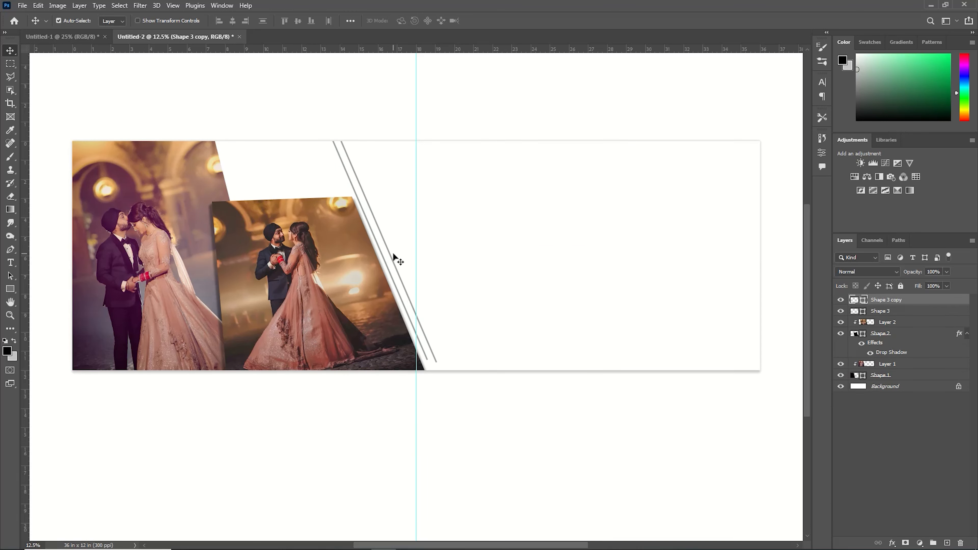
# - Duplicate the second slanted line and space the new copy to its right as a third parallel line
pyautogui.hotkey('ctrl', 'j')
pyautogui.hotkey('shift', 'Right')
pyautogui.hotkey('shift', 'Right')
pyautogui.hotkey('shift', 'Right')
pyautogui.hotkey('shift', 'Right')
pyautogui.hotkey('shift', 'Right')
pyautogui.hotkey('shift', 'Right')
pyautogui.hotkey('shift', 'Right')
pyautogui.hotkey('shift', 'Right')
pyautogui.hotkey('shift', 'Right')
pyautogui.hotkey('shift', 'Right')
pyautogui.hotkey('shift', 'Right')
pyautogui.hotkey('shift', 'Right')
pyautogui.hotkey('shift', 'Right')
pyautogui.hotkey('shift', 'Right')
pyautogui.hotkey('shift', 'Right')
pyautogui.hotkey('shift', 'Right')
pyautogui.hotkey('shift', 'Right')
pyautogui.hotkey('shift', 'Right')
pyautogui.hotkey('shift', 'Right')
pyautogui.hotkey('shift', 'Right')
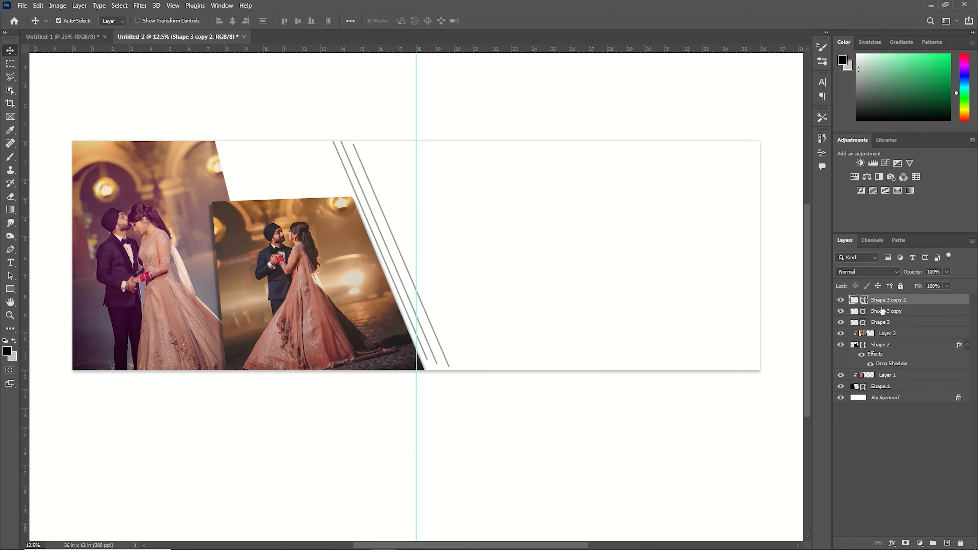
pyautogui.hotkey('shift', 'Left')
pyautogui.hotkey('shift', 'Left')
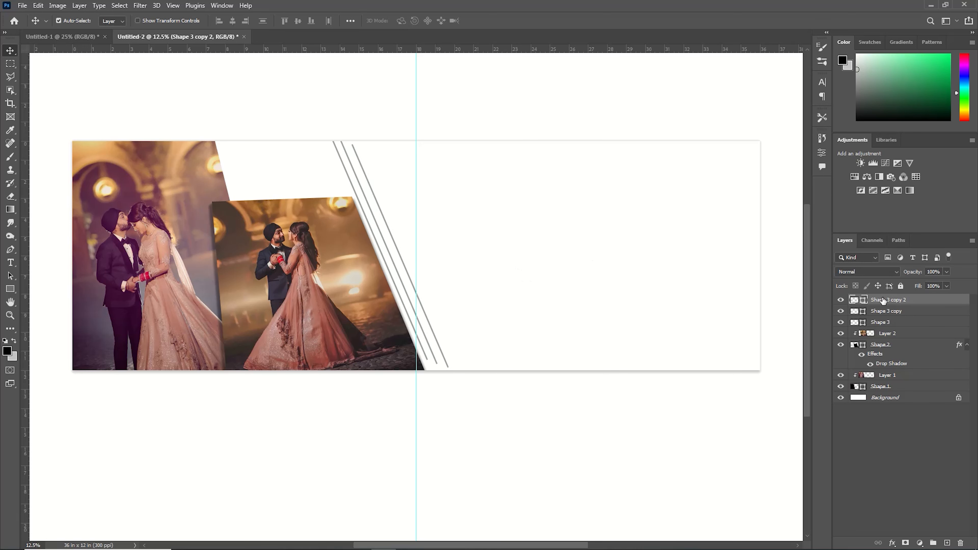
# - Duplicate the third slanted line and rotate the copy to rise rightward from the first line's lower end, forming a V
pyautogui.hotkey('ctrl', 'j')
pyautogui.hotkey('ctrl', 't')
pyautogui.moveTo(603, 179); pyautogui.dragTo(478, 266)
pyautogui.click(506, 20)
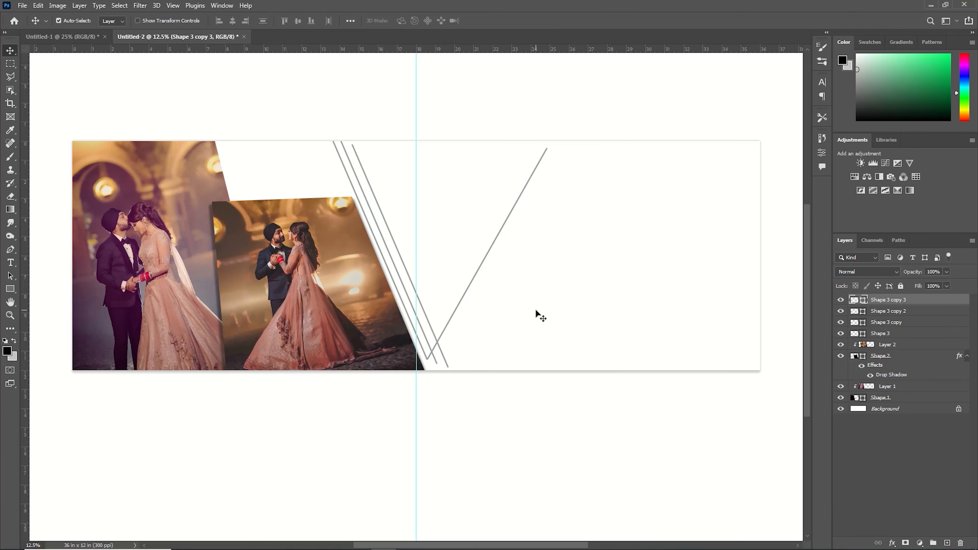
pyautogui.hotkey('ctrl', 'j')
pyautogui.hotkey('ctrl', 't')
pyautogui.moveTo(592, 179); pyautogui.dragTo(518, 273)
pyautogui.press('Return')
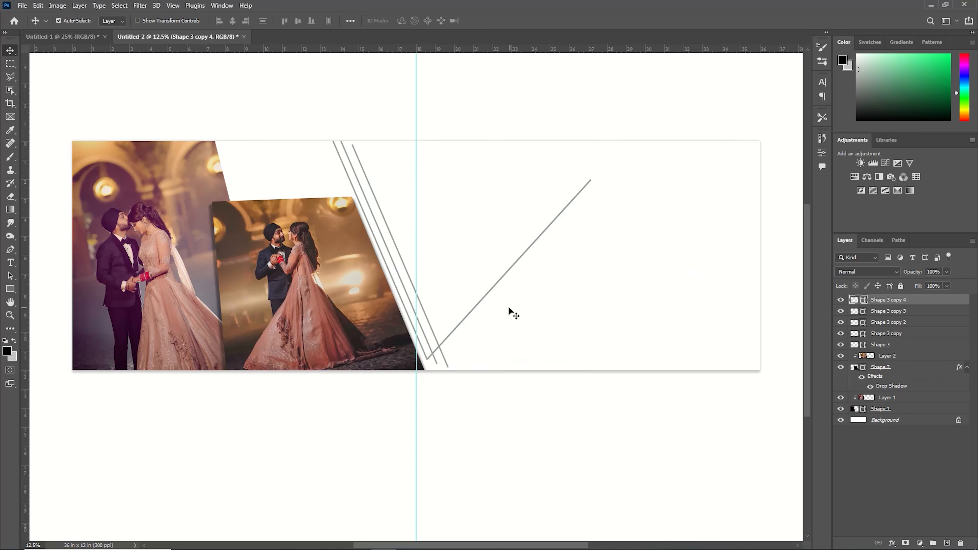
# - Try nudging a copy of the rotated line aside, then undo the move and the duplication
pyautogui.hotkey('shift', 'Right')
pyautogui.hotkey('shift', 'Down')
pyautogui.hotkey('shift', 'Right')
pyautogui.scroll(3, 476, 347)
pyautogui.hotkey('ctrl', 'z')
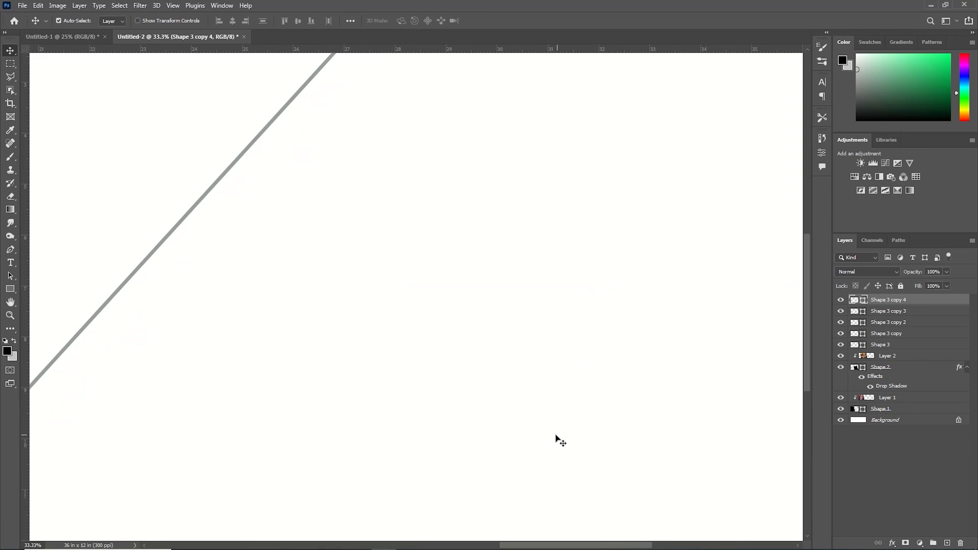
pyautogui.hotkey('ctrl', 'z')
pyautogui.hotkey('ctrl', '-')
pyautogui.moveTo(239, 416); pyautogui.dragTo(672, 421)
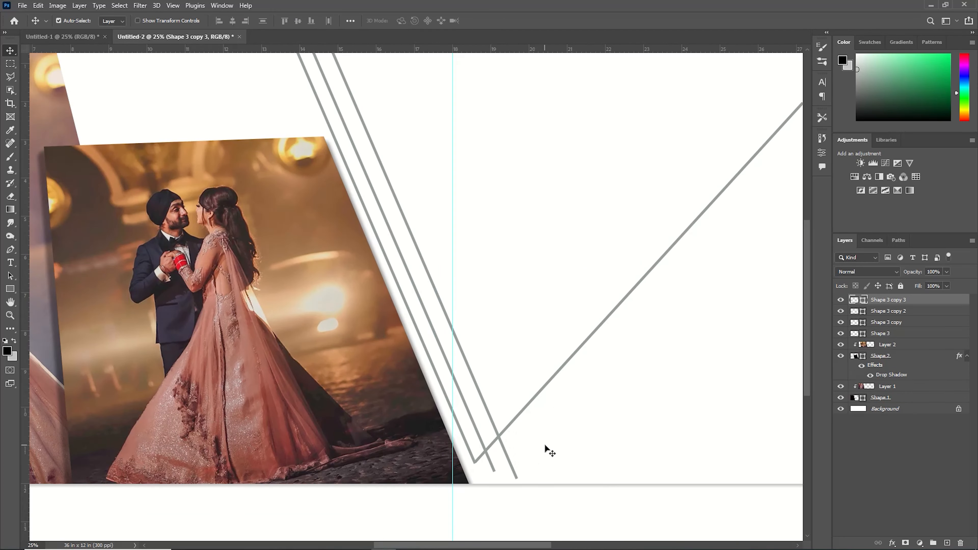
pyautogui.hotkey('ctrl', '-')
pyautogui.hotkey('ctrl', '-')
pyautogui.hotkey('ctrl', '0')
# - Duplicate the rotated line and offset the copy right and down so it starts at the second slanted line's lower end
pyautogui.hotkey('ctrl', 'j')
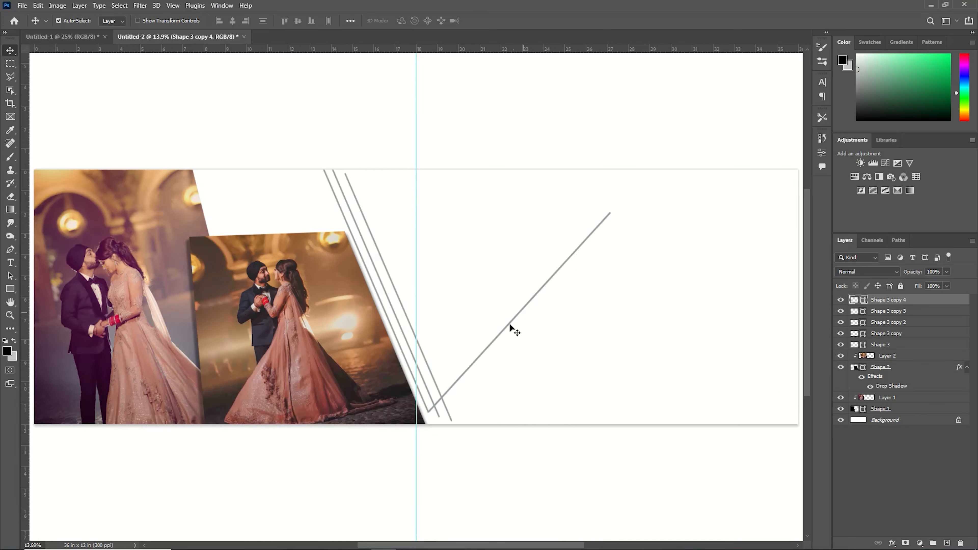
pyautogui.hotkey('shift', 'Right')
pyautogui.hotkey('shift', 'Right')
pyautogui.hotkey('shift', 'Right')
pyautogui.hotkey('shift', 'Right')
pyautogui.hotkey('shift', 'Right')
pyautogui.hotkey('shift', 'Right')
pyautogui.hotkey('shift', 'Right')
pyautogui.hotkey('shift', 'Right')
pyautogui.hotkey('shift', 'Right')
pyautogui.hotkey('shift', 'Right')
pyautogui.hotkey('shift', 'Right')
pyautogui.hotkey('shift', 'Right')
pyautogui.hotkey('ctrl', '+')
pyautogui.hotkey('ctrl', '+')
pyautogui.hotkey('shift', 'Down')
pyautogui.hotkey('shift', 'Down')
pyautogui.hotkey('shift', 'Down')
pyautogui.hotkey('shift', 'Down')
pyautogui.hotkey('shift', 'Down')
pyautogui.hotkey('shift', 'Down')
pyautogui.hotkey('shift', 'Down')
pyautogui.hotkey('shift', 'Right')
pyautogui.hotkey('shift', 'Right')
pyautogui.hotkey('shift', 'Right')
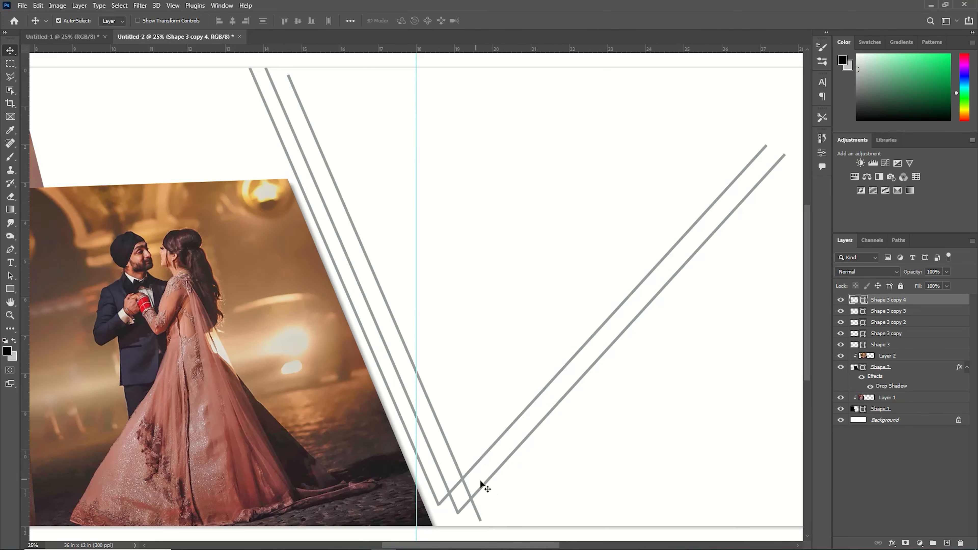
# - Duplicate the offset rotated line and shift the new copy right and down to meet the third slanted line's lower end
pyautogui.hotkey('ctrl', 'j')
pyautogui.hotkey('shift', 'Right')
pyautogui.hotkey('shift', 'Right')
pyautogui.hotkey('shift', 'Right')
pyautogui.hotkey('shift', 'Right')
pyautogui.hotkey('shift', 'Right')
pyautogui.hotkey('shift', 'Right')
pyautogui.hotkey('shift', 'Right')
pyautogui.hotkey('shift', 'Right')
pyautogui.hotkey('shift', 'Right')
pyautogui.hotkey('shift', 'Right')
pyautogui.hotkey('shift', 'Right')
pyautogui.hotkey('shift', 'Right')
pyautogui.hotkey('shift', 'Right')
pyautogui.hotkey('shift', 'Right')
pyautogui.hotkey('shift', 'Right')
pyautogui.hotkey('shift', 'Down')
pyautogui.hotkey('shift', 'Down')
pyautogui.hotkey('shift', 'Down')
pyautogui.hotkey('shift', 'Down')
pyautogui.hotkey('shift', 'Down')
pyautogui.hotkey('shift', 'Down')
pyautogui.hotkey('shift', 'Down')
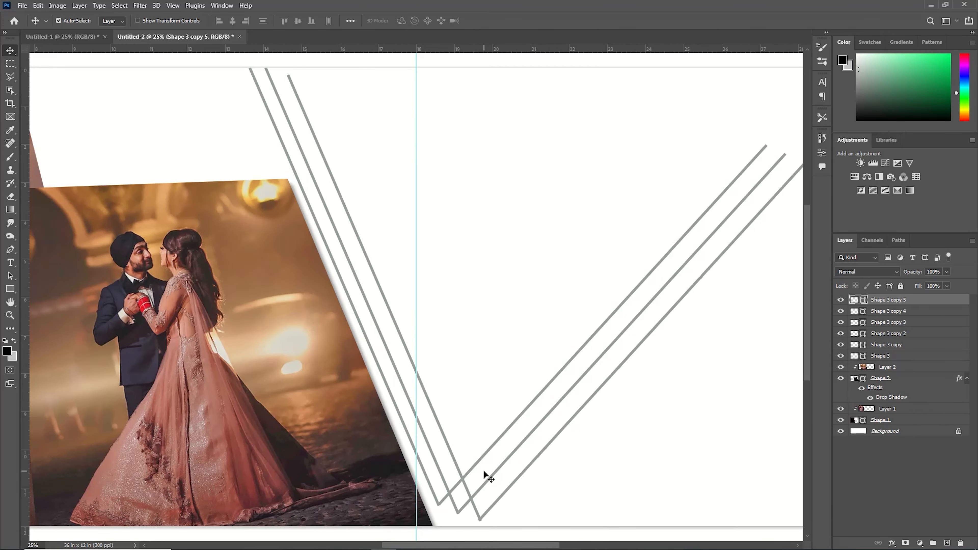
# - Examine up close how the lower ends of the two sets of parallel lines meet
pyautogui.moveTo(478, 497); pyautogui.dragTo(479, 471)
pyautogui.hotkey('ctrl', '+')
pyautogui.hotkey('ctrl', '+')
pyautogui.moveTo(651, 428); pyautogui.dragTo(657, 131)
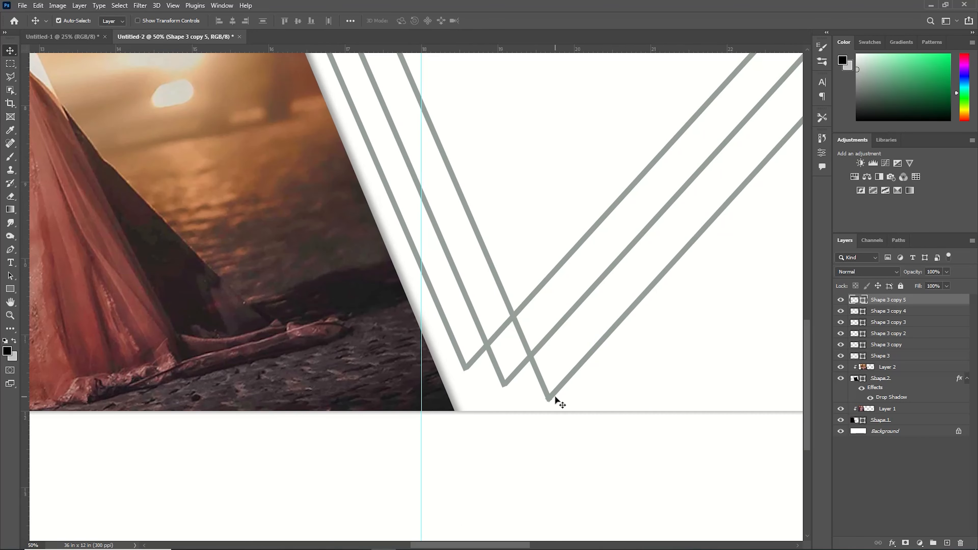
pyautogui.click(509, 381)
pyautogui.click(472, 360)
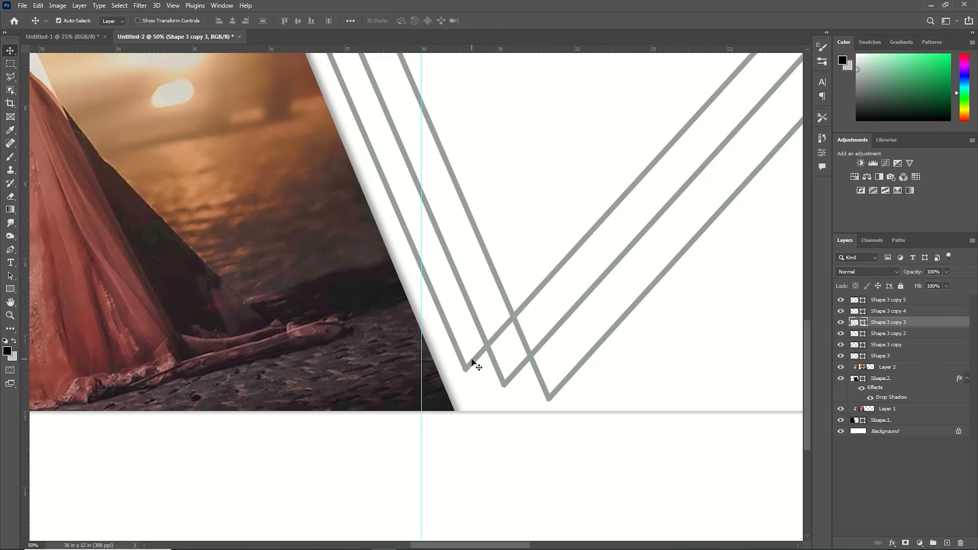
pyautogui.hotkey('ctrl', '0')
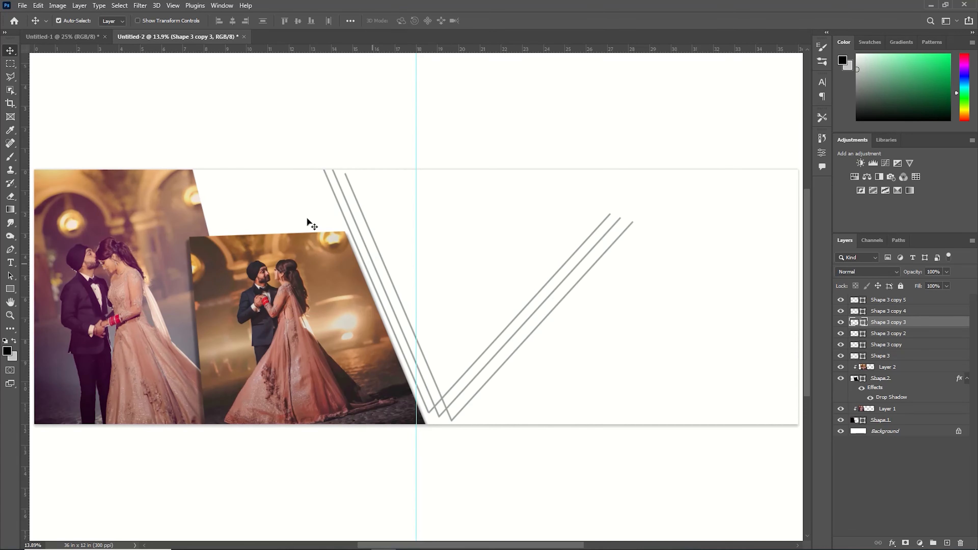
# - Group all six line layers, from Shape 3 to Shape 3 copy 5
pyautogui.click(892, 300)
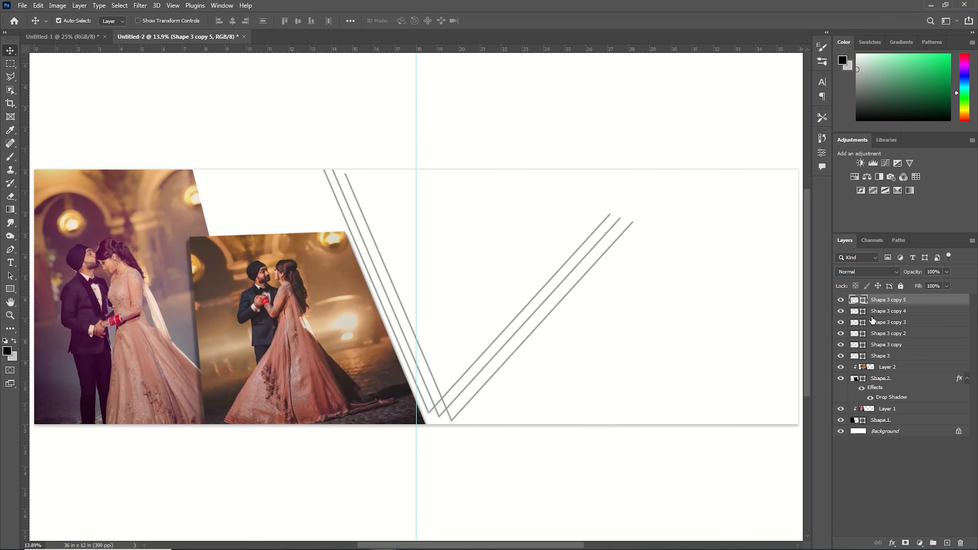
pyautogui.keyDown('shift'); pyautogui.click(891, 355); pyautogui.keyUp('shift')
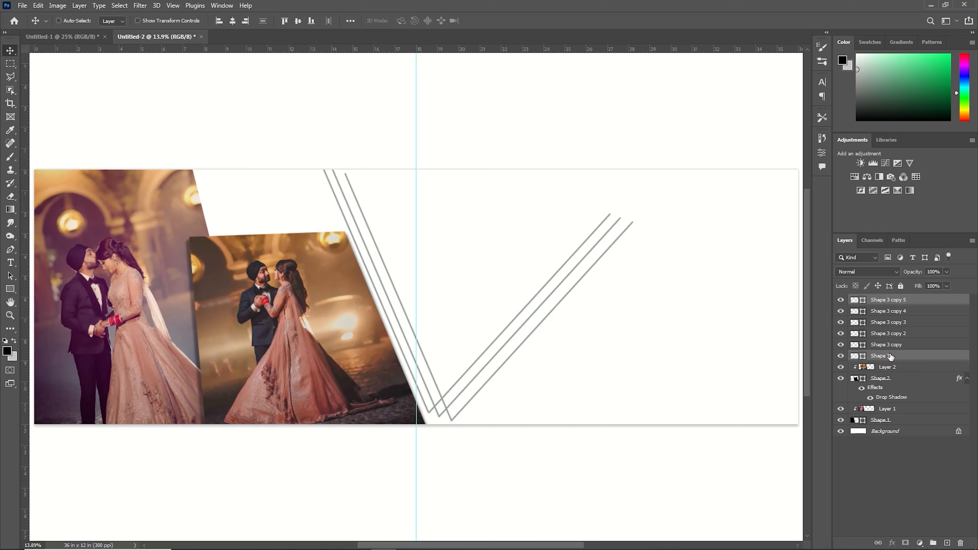
pyautogui.keyDown('shift'); pyautogui.click(893, 313); pyautogui.keyUp('shift')
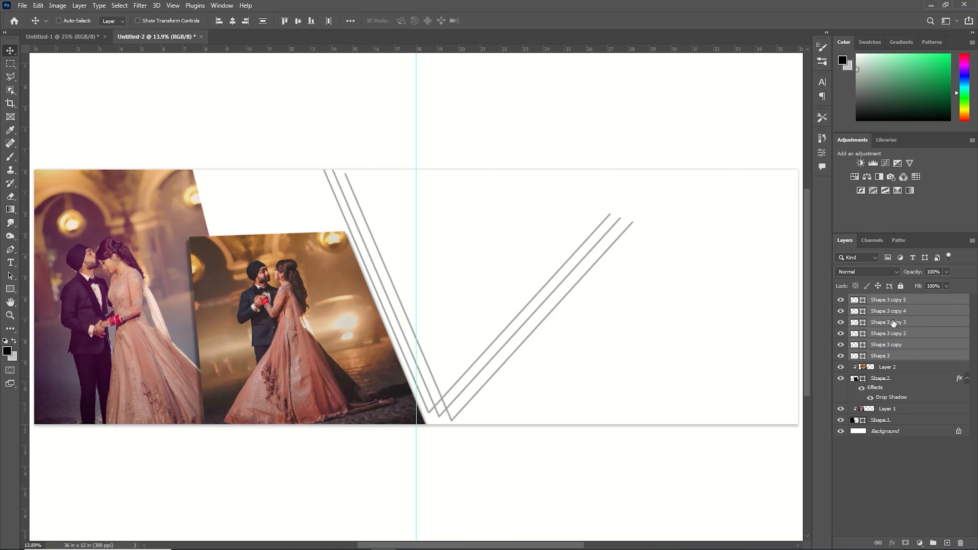
pyautogui.hotkey('ctrl', 'g')
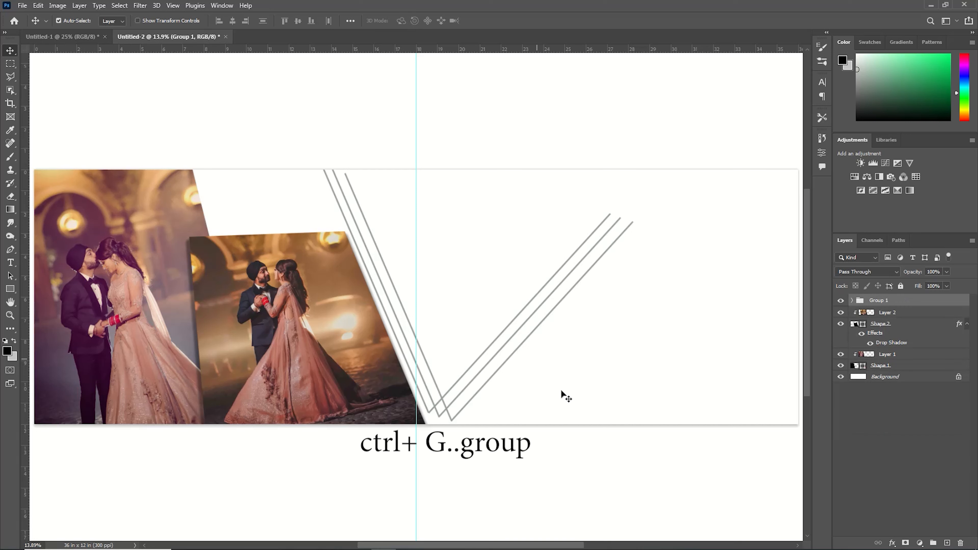
# - Draw a closed black four-sided Pen shape about 6322 x 1440 px with a slanted left side, reaching past the page's right edge
pyautogui.click(10, 250)
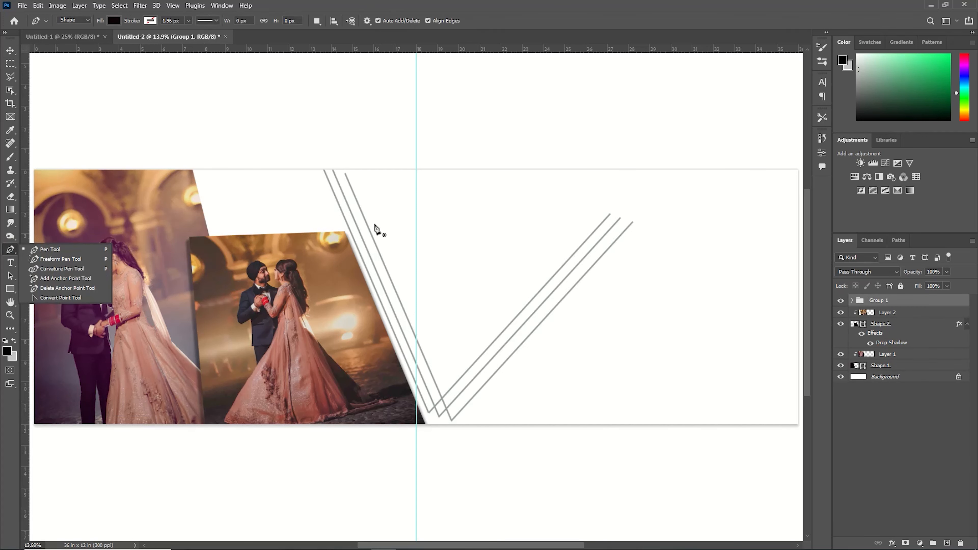
pyautogui.click(376, 190)
pyautogui.click(421, 292)
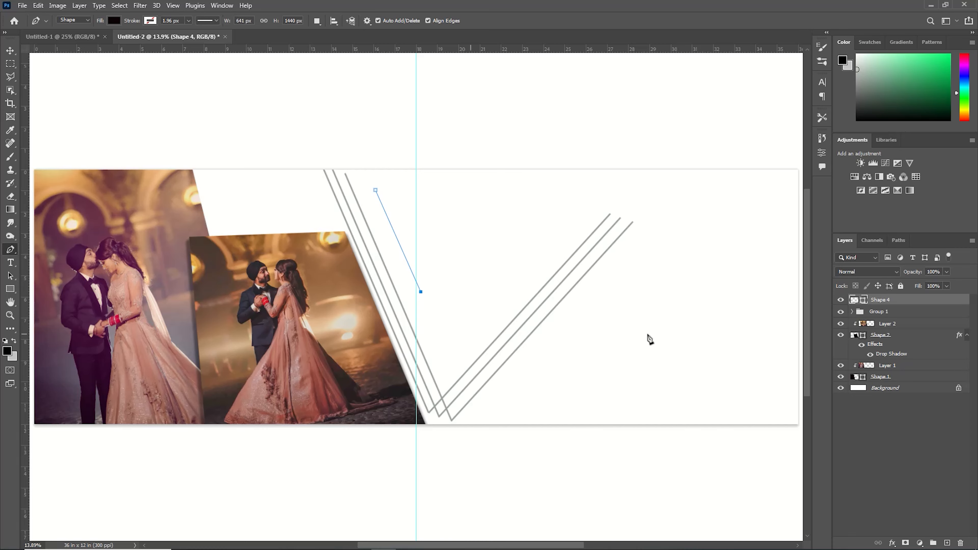
pyautogui.moveTo(469, 545); pyautogui.dragTo(498, 546)
pyautogui.keyDown('shift'); pyautogui.click(726, 294); pyautogui.keyUp('shift')
pyautogui.click(720, 199)
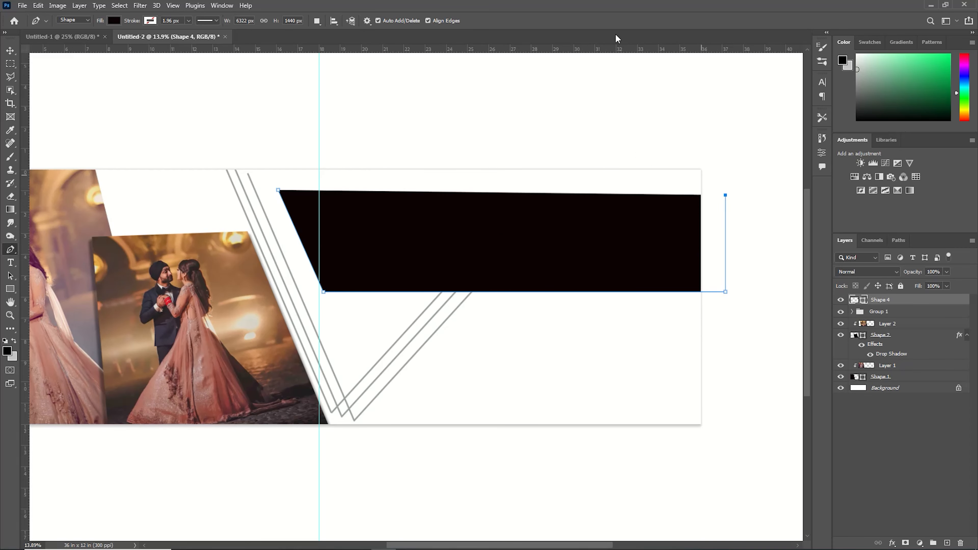
pyautogui.click(278, 191)
# - Bring the pexels-asad-photo-maldives-1024972 photo into the spread, enlarge it over the black shape and clip it to that shape
pyautogui.press('v')
pyautogui.click(24, 4)
pyautogui.click(34, 24)
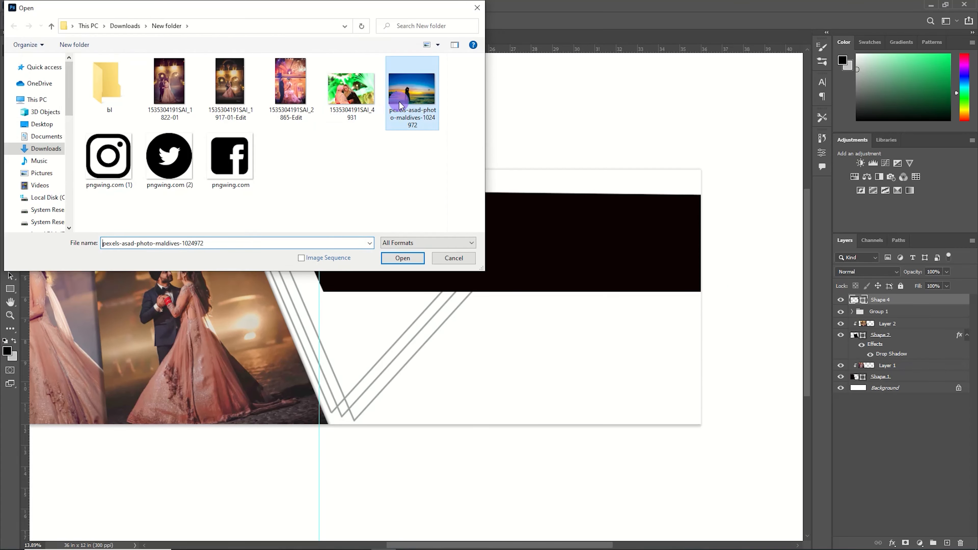
pyautogui.doubleClick(399, 101)
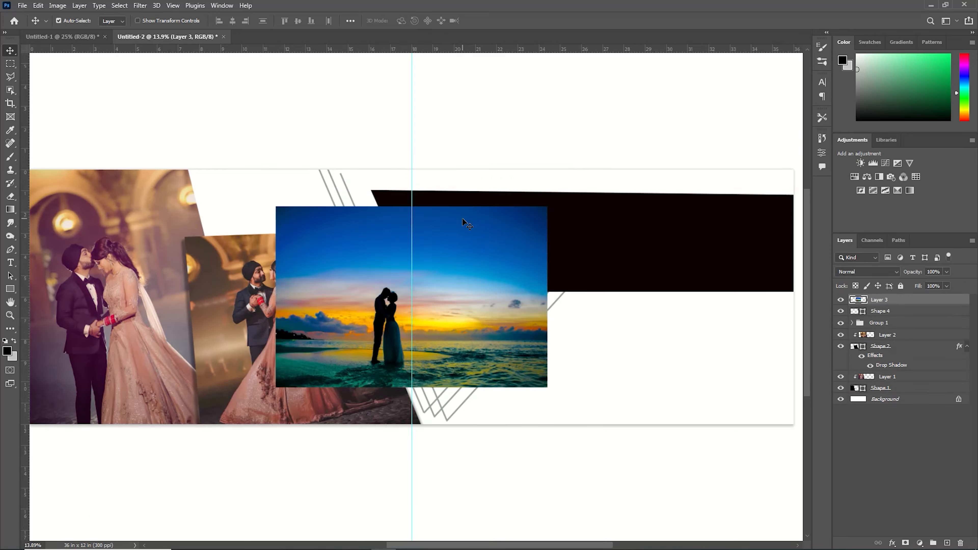
pyautogui.moveTo(546, 297); pyautogui.dragTo(749, 303)
pyautogui.moveTo(589, 309); pyautogui.dragTo(684, 217)
pyautogui.press('Return')
pyautogui.keyDown('alt'); pyautogui.click(893, 306); pyautogui.keyUp('alt')
pyautogui.moveTo(725, 265); pyautogui.dragTo(721, 276)
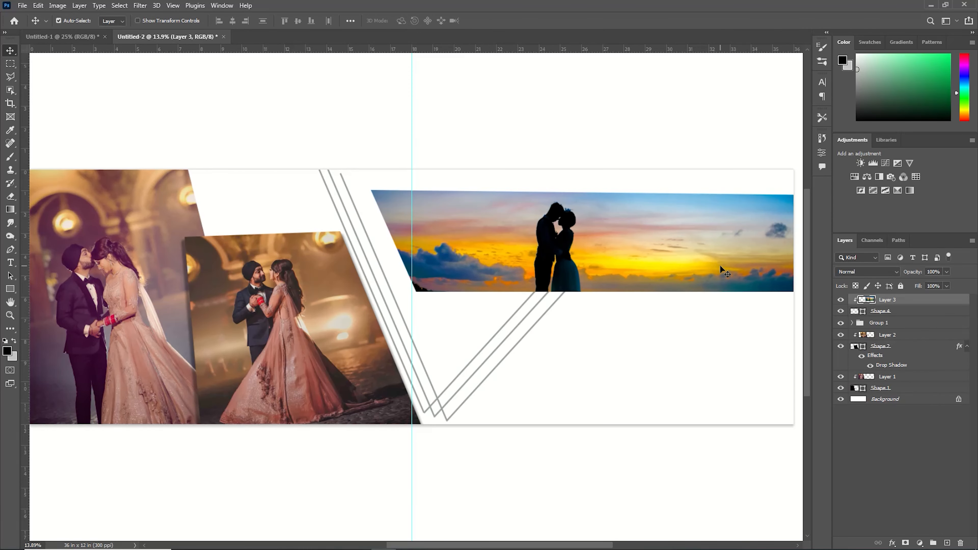
# - Scale the clipped sunset photo down to about 69% and reposition it so the full couple shows inside the shape
pyautogui.hotkey('ctrl', 't')
pyautogui.moveTo(367, 373); pyautogui.dragTo(455, 315)
pyautogui.moveTo(551, 221); pyautogui.dragTo(467, 227)
pyautogui.moveTo(370, 320); pyautogui.dragTo(425, 279)
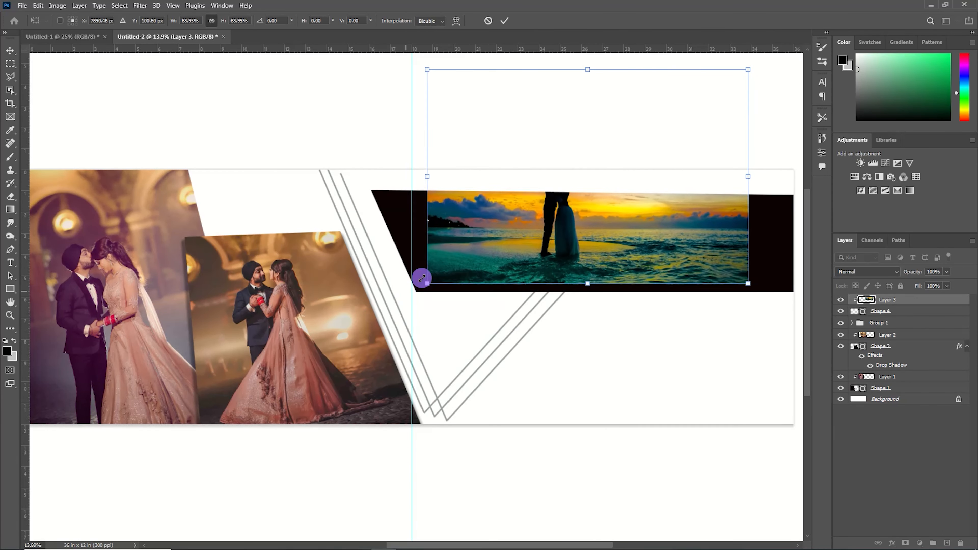
pyautogui.moveTo(528, 203); pyautogui.dragTo(505, 234)
pyautogui.click(505, 21)
# - Shrink the shape under the sunset photo slightly and narrow it to about 77.6% width so its edges match the photo
pyautogui.click(882, 311)
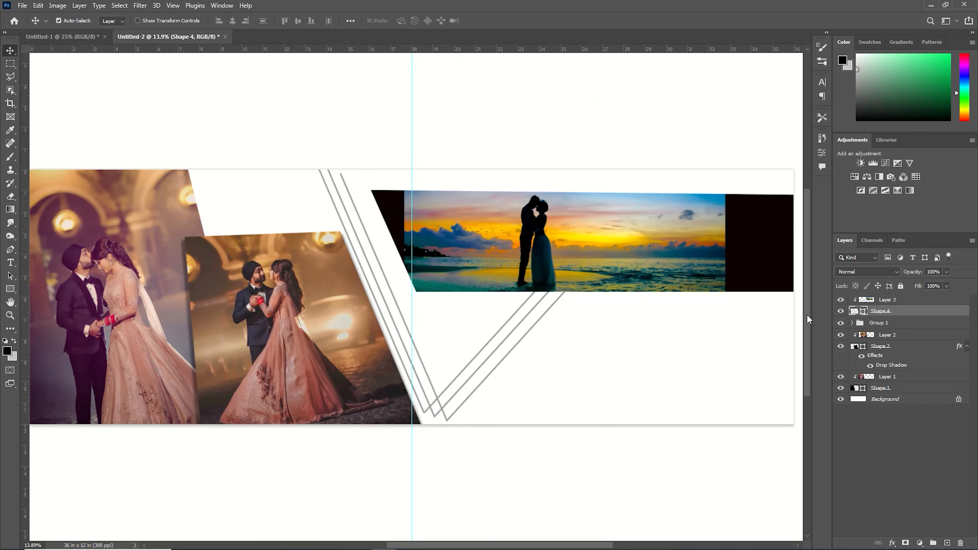
pyautogui.hotkey('ctrl', 't')
pyautogui.moveTo(369, 242); pyautogui.dragTo(401, 248)
pyautogui.click(503, 22)
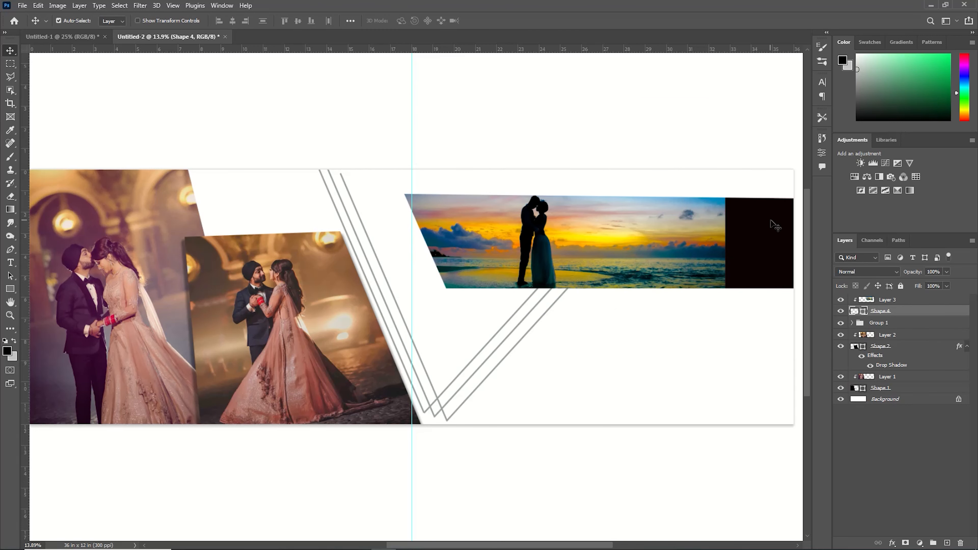
pyautogui.hotkey('ctrl', 't')
pyautogui.hscroll(4, 604, 339)
pyautogui.moveTo(658, 241); pyautogui.dragTo(573, 241)
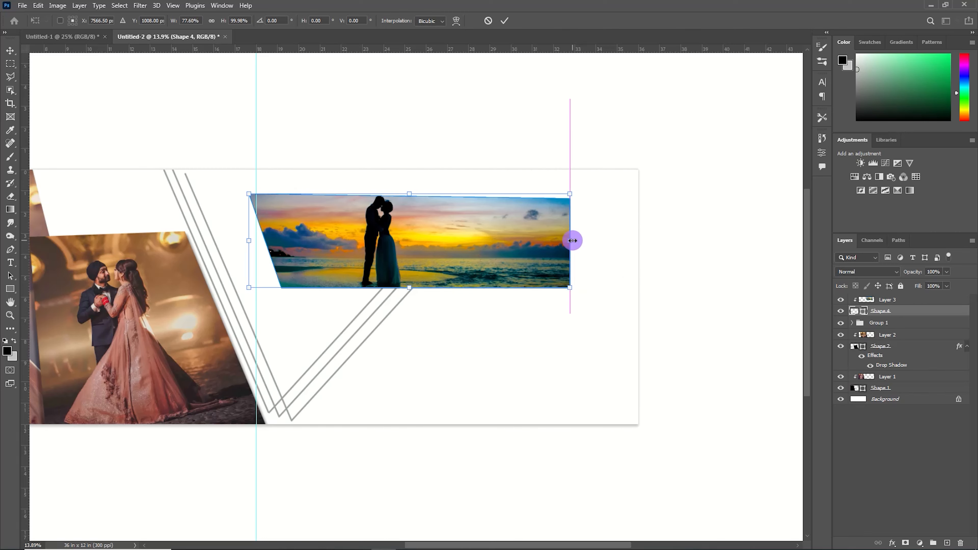
pyautogui.click(504, 21)
# - Enlarge the sunset photo and its shape together by about 129%, level them and extend them to the page's right edge
pyautogui.keyDown('ctrl'); pyautogui.click(888, 301); pyautogui.keyUp('ctrl')
pyautogui.hotkey('ctrl', 't')
pyautogui.moveTo(571, 313); pyautogui.dragTo(661, 374)
pyautogui.moveTo(532, 266); pyautogui.dragTo(493, 243)
pyautogui.moveTo(632, 382); pyautogui.dragTo(643, 366)
pyautogui.moveTo(535, 266); pyautogui.dragTo(540, 266)
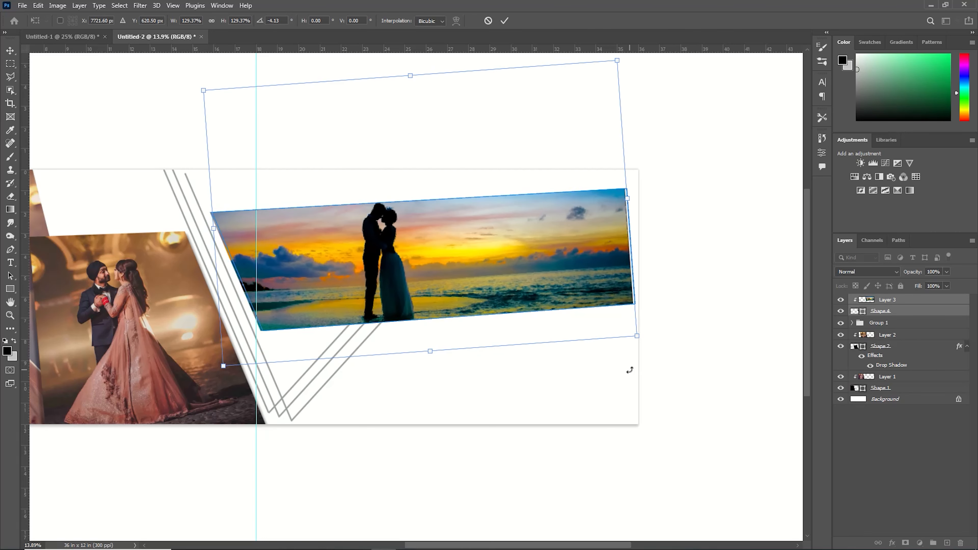
pyautogui.moveTo(630, 371); pyautogui.dragTo(675, 353)
pyautogui.press('Return')
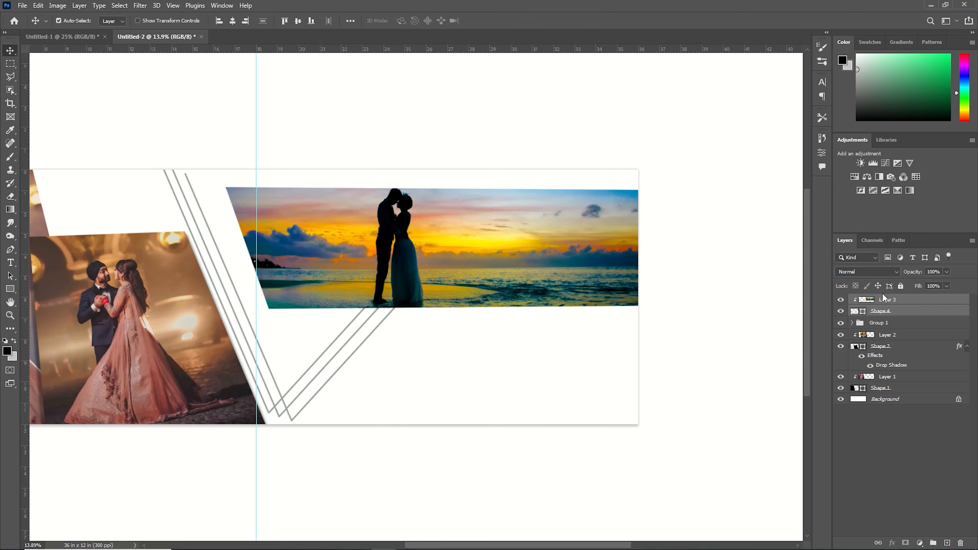
# - Scale the sunset photo down slightly within its shape and shift it so the couple sits fully inside
pyautogui.click(887, 302)
pyautogui.hotkey('ctrl', 't')
pyautogui.moveTo(224, 341); pyautogui.dragTo(248, 326)
pyautogui.moveTo(390, 241); pyautogui.dragTo(385, 266)
pyautogui.click(508, 21)
# - Fine-tune the size of the sunset photo's clipping shape against the page's right edge and refit it together with the photo
pyautogui.click(882, 311)
pyautogui.hotkey('ctrl', 't')
pyautogui.moveTo(640, 248); pyautogui.dragTo(638, 213)
pyautogui.click(507, 23)
pyautogui.hotkey('ctrl', 't')
pyautogui.press('Return')
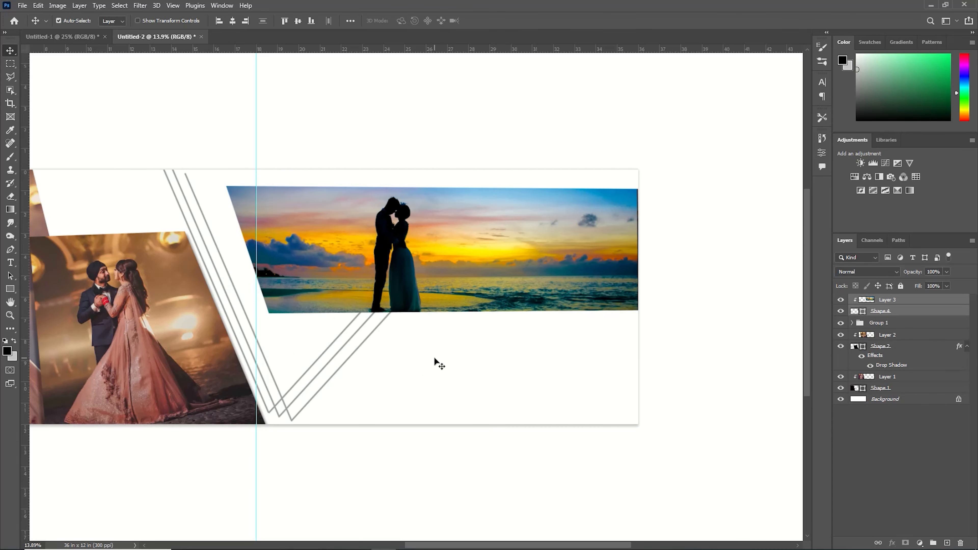
# - Draw a thin triangular sliver about 2578 x 346 px above the sunset photo with the Pen tool
pyautogui.press('p')
pyautogui.click(412, 162)
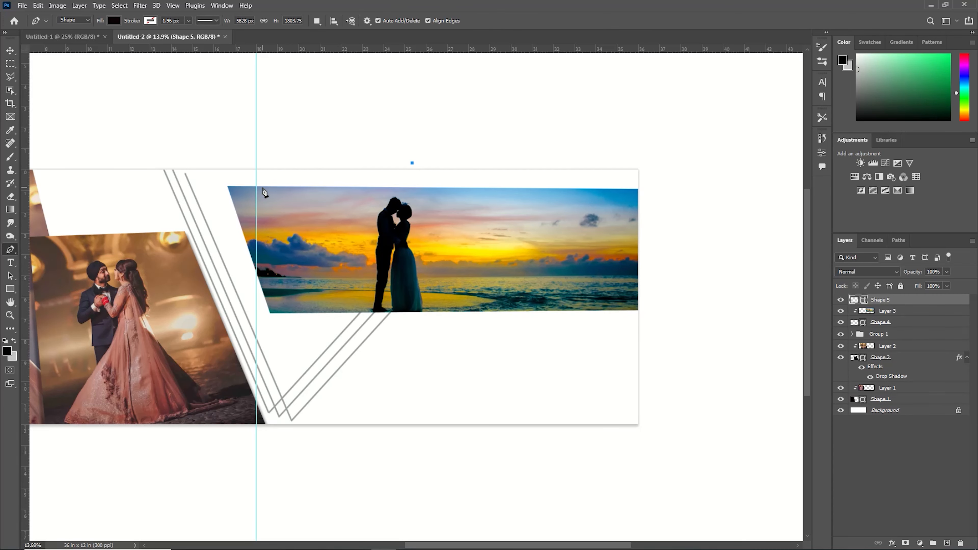
pyautogui.click(263, 187)
pyautogui.click(445, 169)
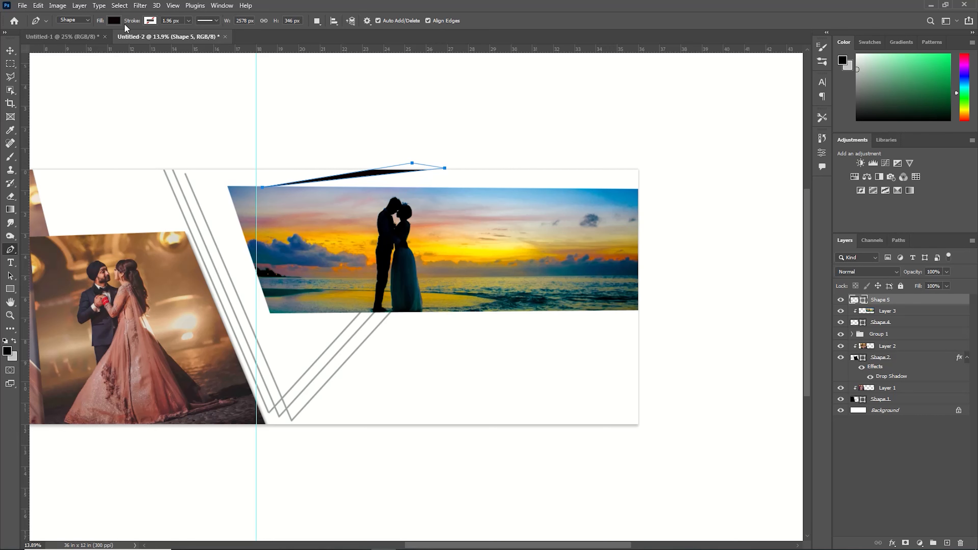
# - Fill the thin triangular sliver with a muted teal colour
pyautogui.click(115, 21)
pyautogui.click(178, 41)
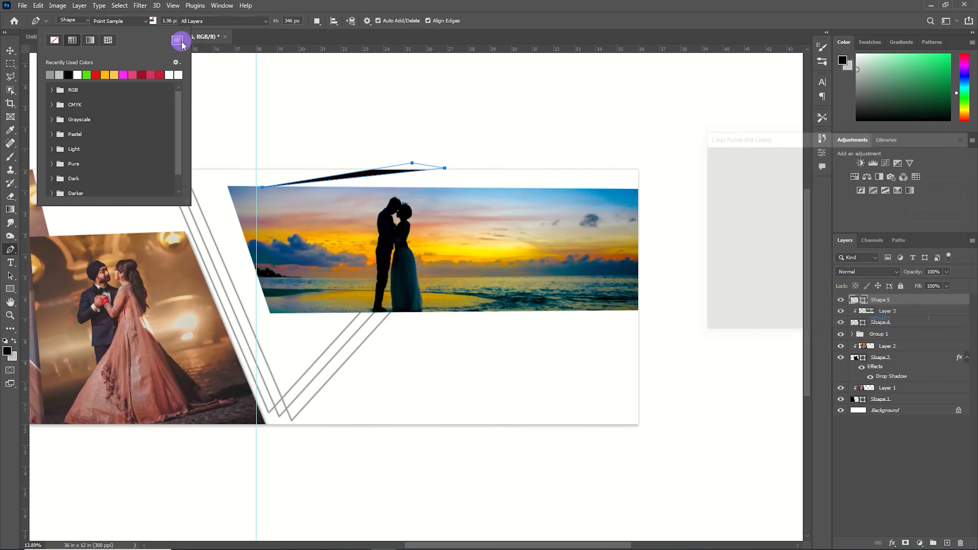
pyautogui.click(849, 230)
pyautogui.click(778, 212)
pyautogui.click(920, 157)
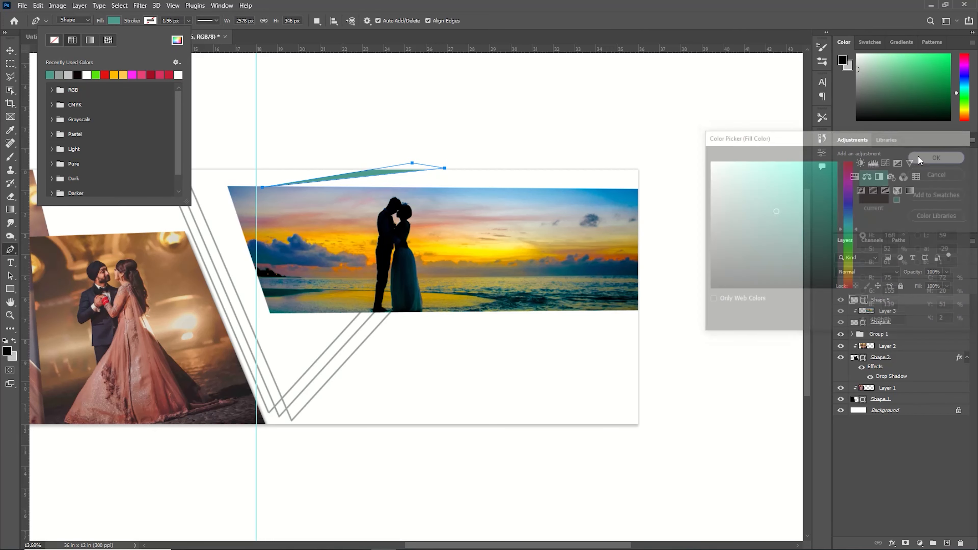
# - Move the teal sliver left toward the tops of the slanted lines and set its opacity to 77%
pyautogui.hotkey('ctrl', 't')
pyautogui.moveTo(344, 176); pyautogui.dragTo(273, 173)
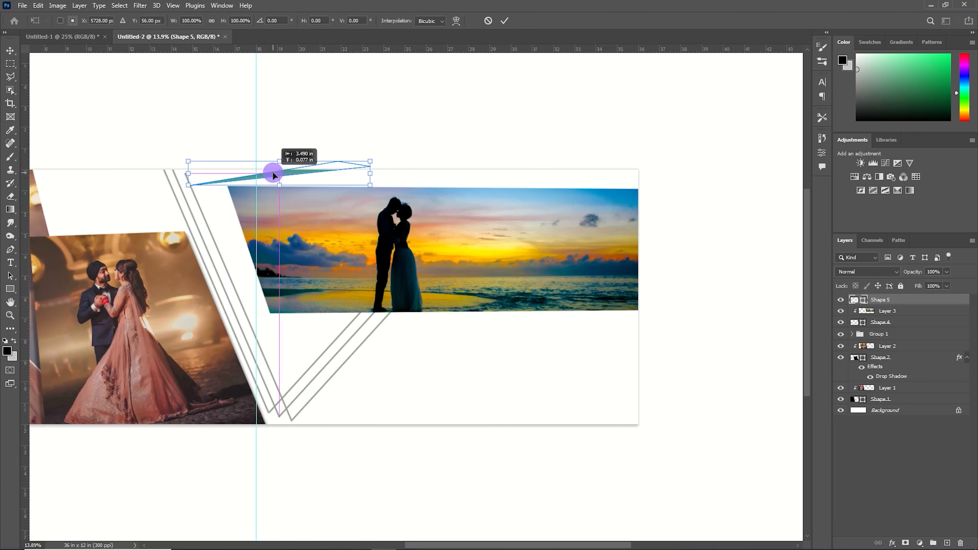
pyautogui.click(502, 21)
pyautogui.press('7')
pyautogui.press('7')
# - Duplicate the teal sliver, rotate the copy upright at the sunset photo's left corner, and move its layer below the photo's shape
pyautogui.hotkey('ctrl', 'j')
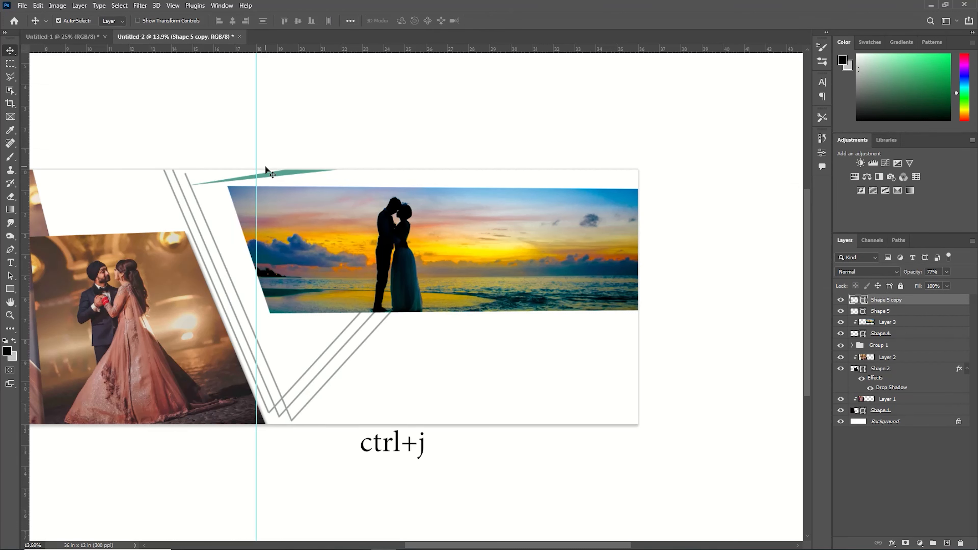
pyautogui.hotkey('ctrl', 't')
pyautogui.moveTo(379, 150); pyautogui.dragTo(292, 74)
pyautogui.moveTo(284, 151); pyautogui.dragTo(248, 153)
pyautogui.press('Return')
pyautogui.moveTo(886, 300); pyautogui.dragTo(887, 339)
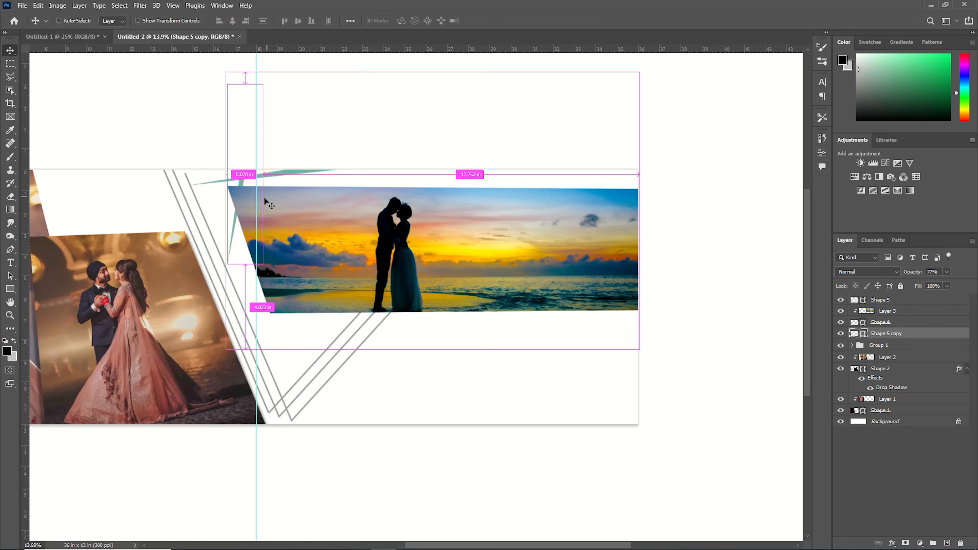
# - Duplicate the upright teal sliver, then enlarge and tilt the copy so it points down from the page's upper edge toward the slanted lines
pyautogui.hotkey('ctrl', 'j')
pyautogui.hotkey('ctrl', 't')
pyautogui.moveTo(246, 177); pyautogui.dragTo(216, 157)
pyautogui.moveTo(233, 154); pyautogui.dragTo(419, 214)
pyautogui.moveTo(431, 250); pyautogui.dragTo(450, 216)
pyautogui.moveTo(357, 233); pyautogui.dragTo(364, 266)
pyautogui.moveTo(292, 220); pyautogui.dragTo(312, 237)
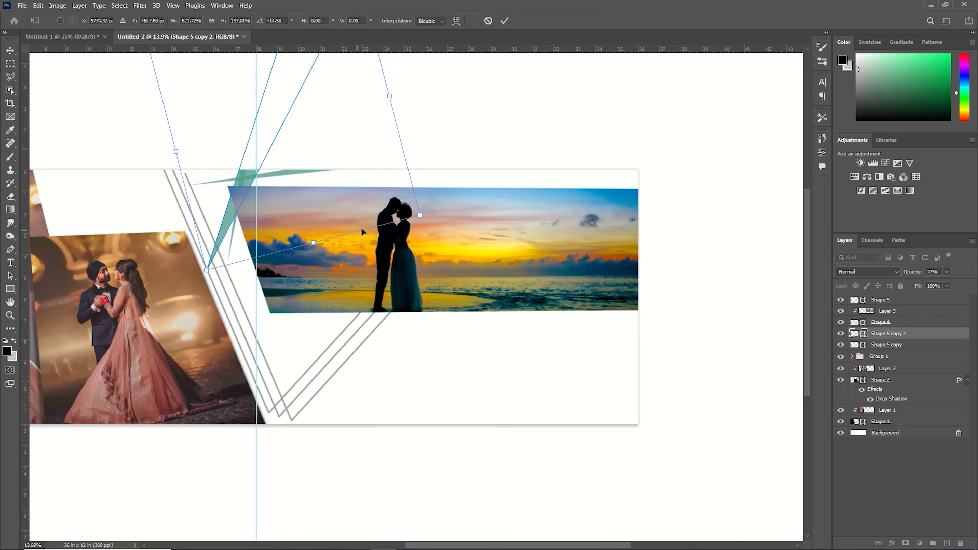
pyautogui.moveTo(420, 211); pyautogui.dragTo(530, 218)
pyautogui.moveTo(330, 221); pyautogui.dragTo(308, 160)
pyautogui.moveTo(508, 170); pyautogui.dragTo(516, 157)
pyautogui.press('Return')
# - Duplicate the tilted teal sliver and try rotating the copy by about -36 degrees
pyautogui.hotkey('ctrl', 'j')
pyautogui.hotkey('ctrl', 't')
pyautogui.moveTo(327, 120); pyautogui.dragTo(228, 105)
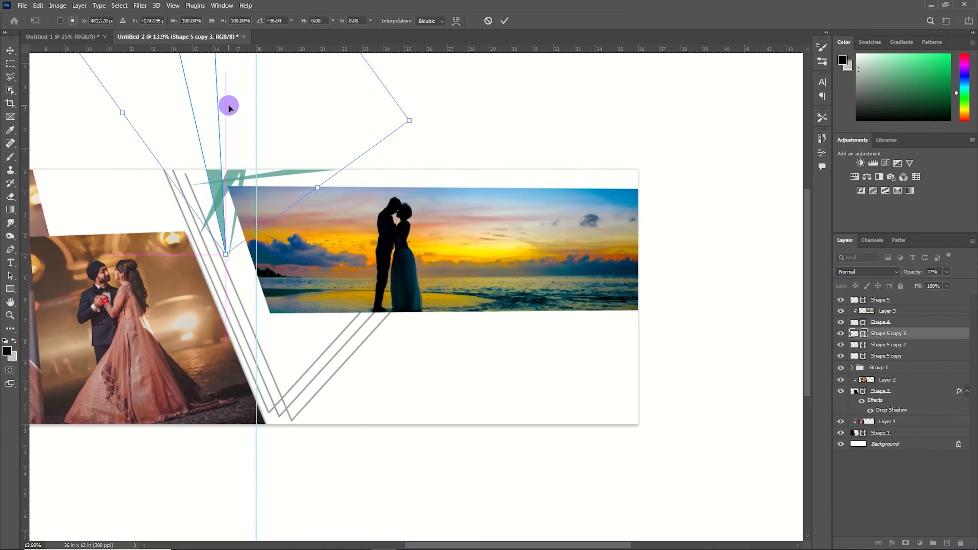
pyautogui.click(489, 20)
# - Draw a triangle about 727 x 1915 px between the slanted lines and the sunset photo with the Pen tool
pyautogui.click(10, 250)
pyautogui.click(860, 301)
pyautogui.press('Return')
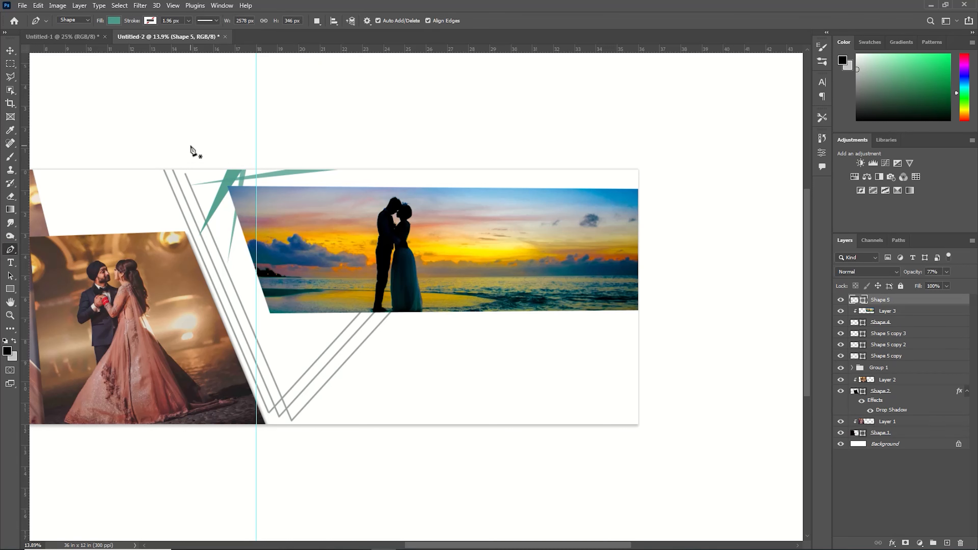
pyautogui.click(183, 154)
pyautogui.click(235, 270)
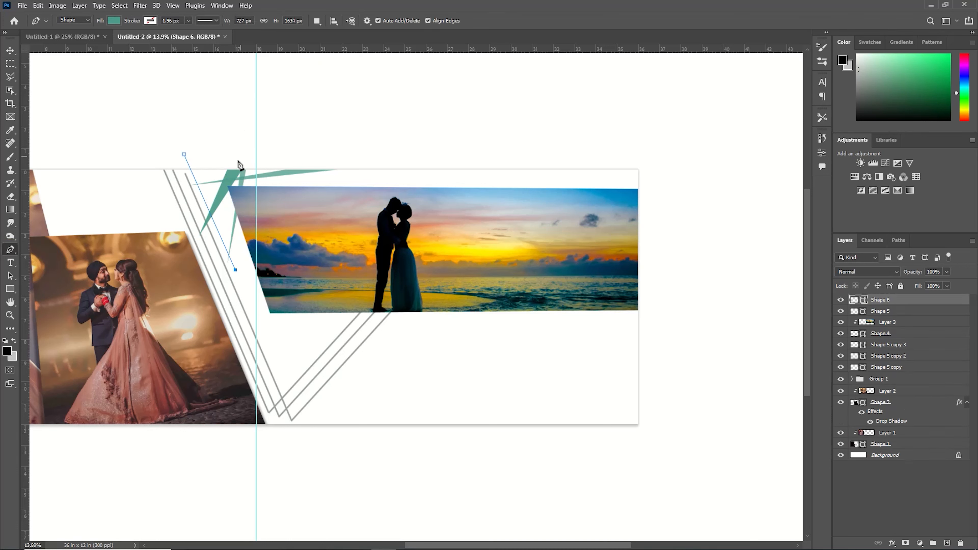
pyautogui.click(220, 134)
pyautogui.click(183, 155)
# - Fill the new triangle with a pale grey-teal colour
pyautogui.click(113, 20)
pyautogui.click(177, 40)
pyautogui.moveTo(723, 196); pyautogui.dragTo(722, 191)
pyautogui.click(917, 160)
pyautogui.click(270, 41)
pyautogui.press('Return')
# - Move the pale triangle's layer beneath the teal sliver copies and set its opacity to 64%
pyautogui.moveTo(885, 303); pyautogui.dragTo(889, 369)
pyautogui.moveTo(915, 275); pyautogui.dragTo(893, 274)
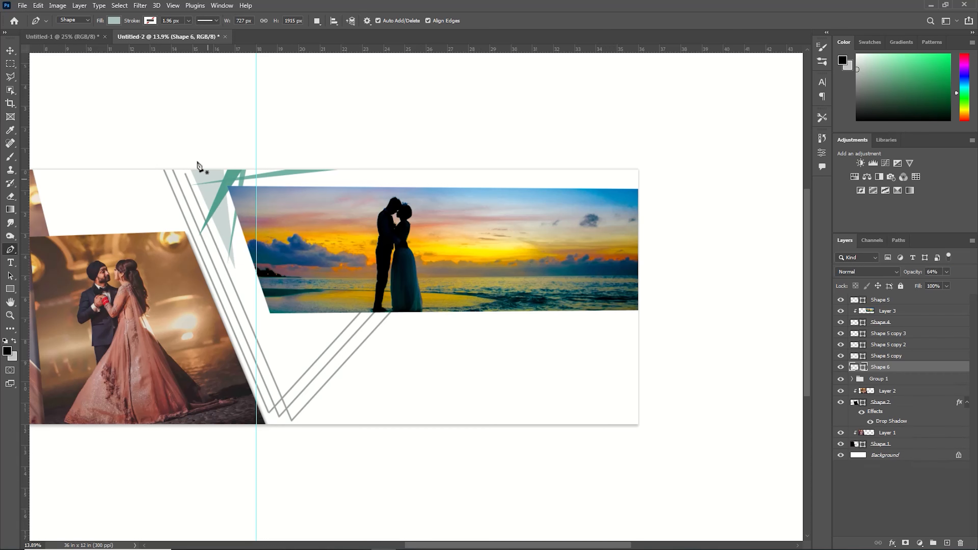
# - Set the opacity of the uppermost tilted sliver copy to 40%
pyautogui.press('v')
pyautogui.click(221, 200)
pyautogui.click(915, 274)
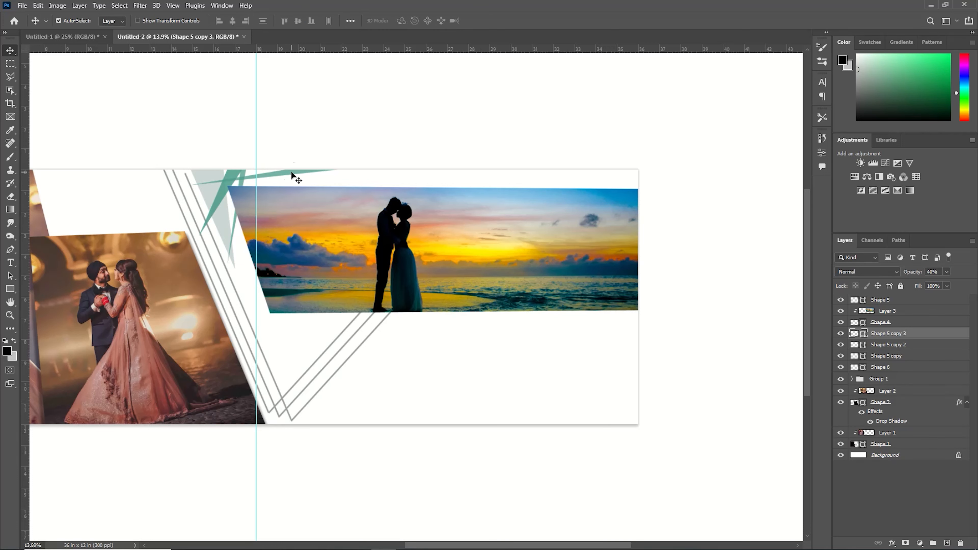
# - Enlarge the horizontal teal sliver above the sunset photo so it becomes thicker and longer
pyautogui.click(291, 174)
pyautogui.hotkey('ctrl', 't')
pyautogui.moveTo(281, 185); pyautogui.dragTo(282, 200)
pyautogui.press('Return')
# - Move the horizontal sliver's layer beneath the pale triangle and lower its opacity
pyautogui.moveTo(880, 301); pyautogui.dragTo(879, 371)
pyautogui.moveTo(916, 272)
pyautogui.mouseDown()
pyautogui.moveTo(889, 274)
pyautogui.moveTo(900, 272)
pyautogui.mouseUp()
# - Delete the redundant Shape 5 copy 3 layer and set the remaining tilted sliver's opacity to 51%
pyautogui.click(231, 181)
pyautogui.click(243, 176)
pyautogui.click(895, 324)
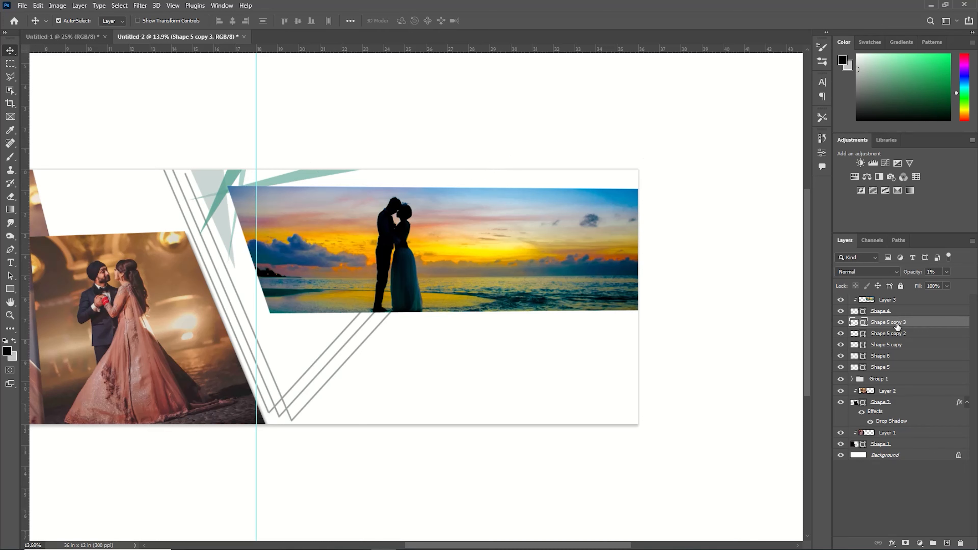
pyautogui.hotkey('ctrl', 't')
pyautogui.click(504, 23)
pyautogui.click(234, 179)
pyautogui.moveTo(914, 272); pyautogui.dragTo(901, 273)
pyautogui.click(906, 325)
pyautogui.press('Delete')
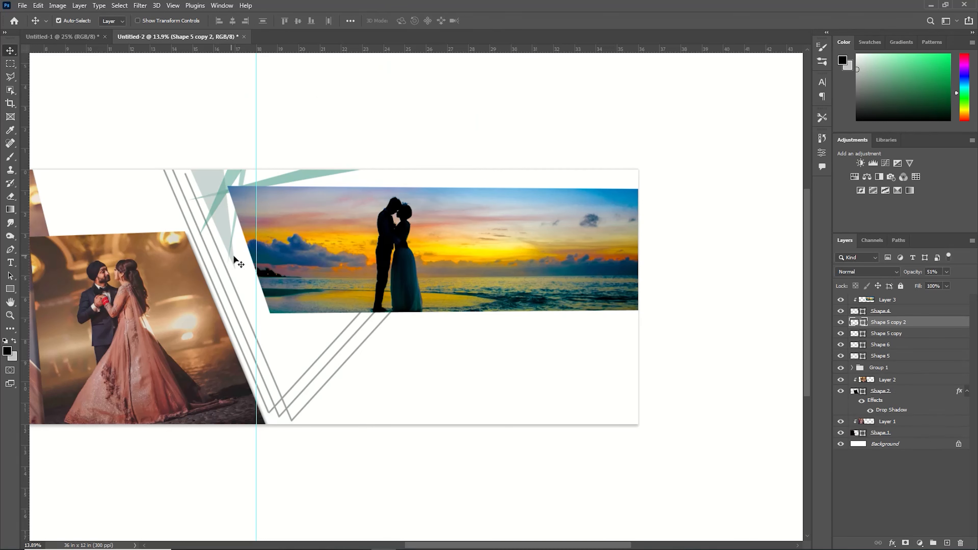
# - Draw a teal rectangle about 1642 x 1034 px across the sunset photo's lower edge and bring its layer to the top
pyautogui.hscroll(-2, 489, 475)
pyautogui.click(10, 289)
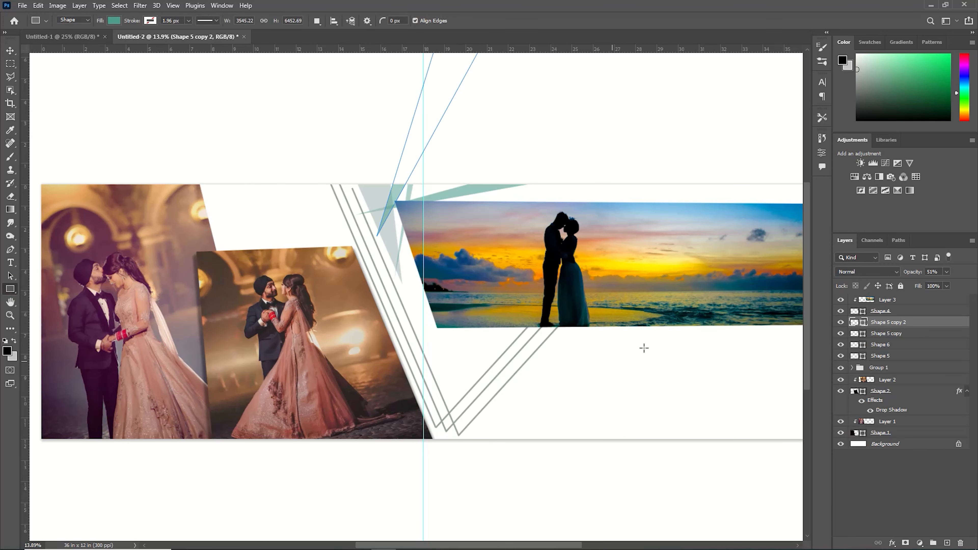
pyautogui.moveTo(502, 304); pyautogui.dragTo(618, 374)
pyautogui.moveTo(881, 321); pyautogui.dragTo(878, 299)
pyautogui.click(22, 5)
pyautogui.click(31, 28)
pyautogui.click(350, 88)
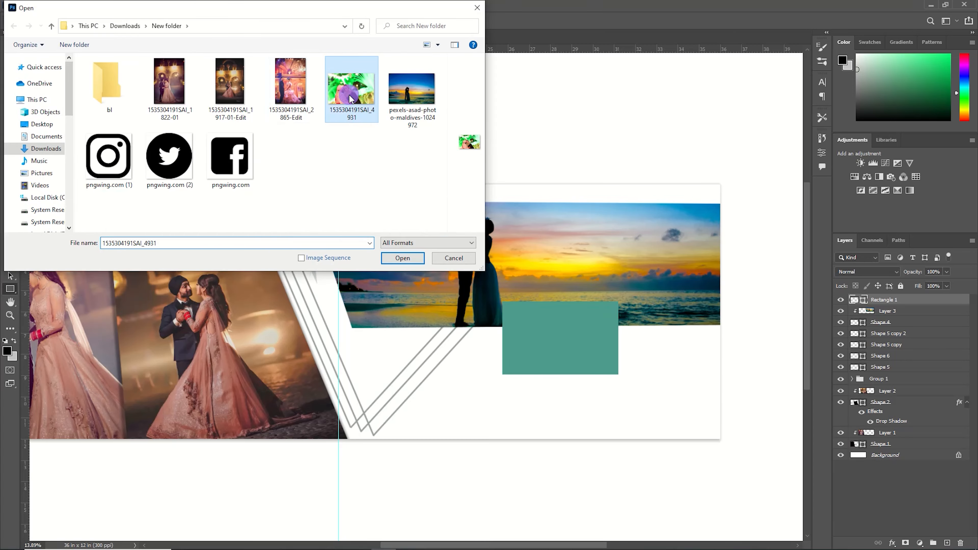
pyautogui.click(401, 256)
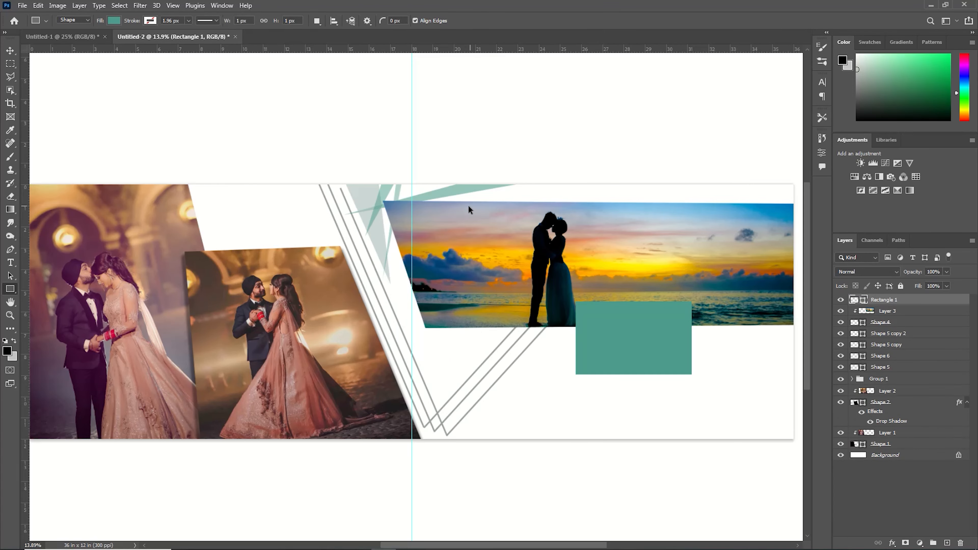
pyautogui.hotkey('ctrl', 'v')
pyautogui.moveTo(440, 303); pyautogui.dragTo(635, 327)
# - Clip the green couple photo to the rectangle beneath it
pyautogui.rightClick(940, 299)
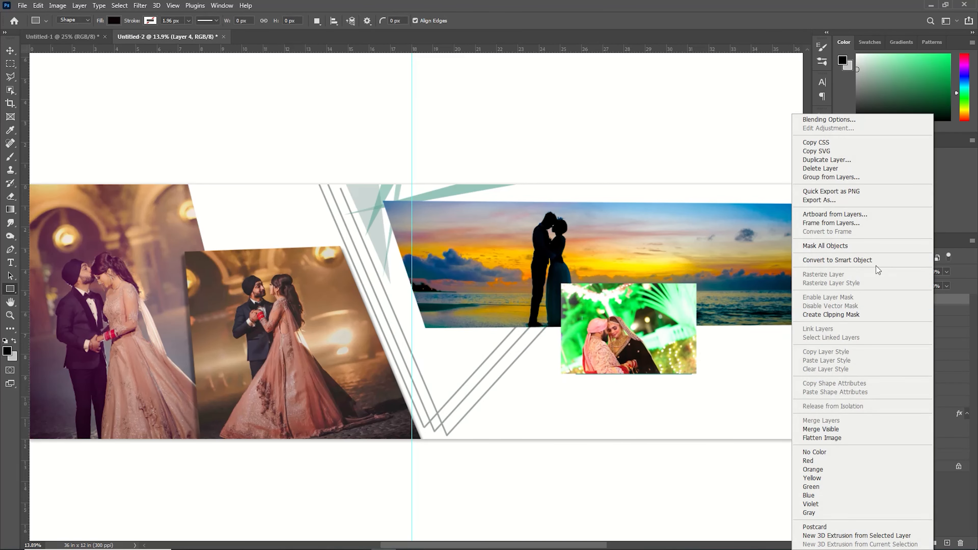
pyautogui.click(876, 267)
pyautogui.click(881, 312)
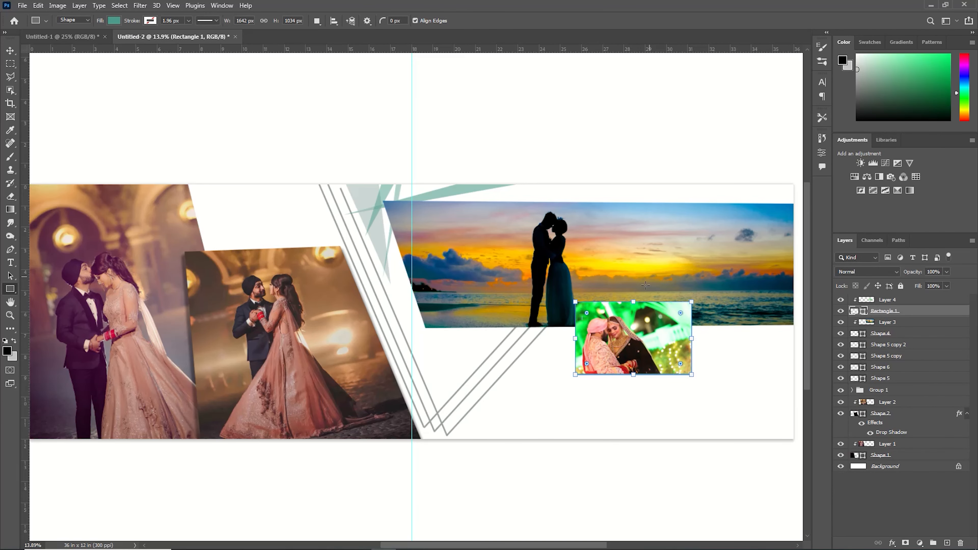
# - Give the rectangle around the green couple photo a white stroke of 42.89 px
pyautogui.click(149, 21)
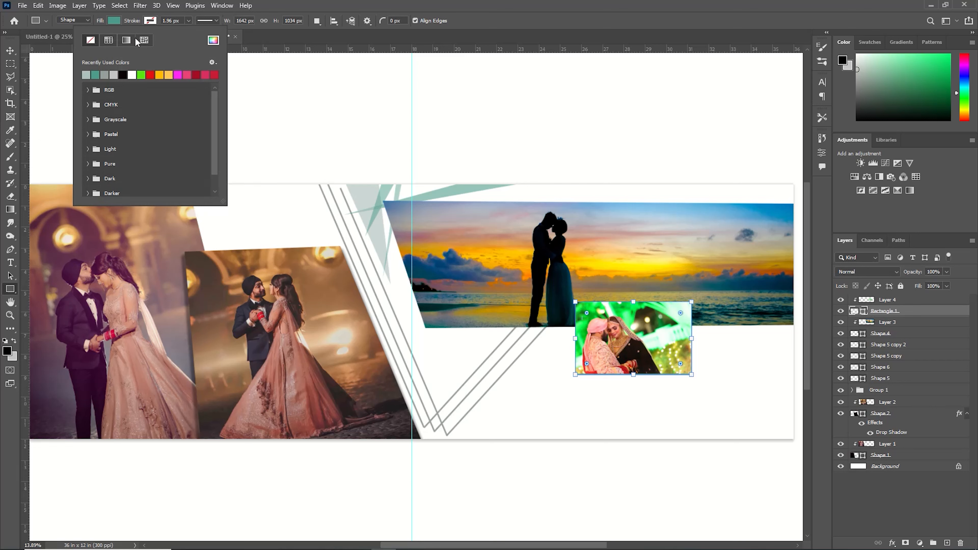
pyautogui.click(131, 75)
pyautogui.click(189, 20)
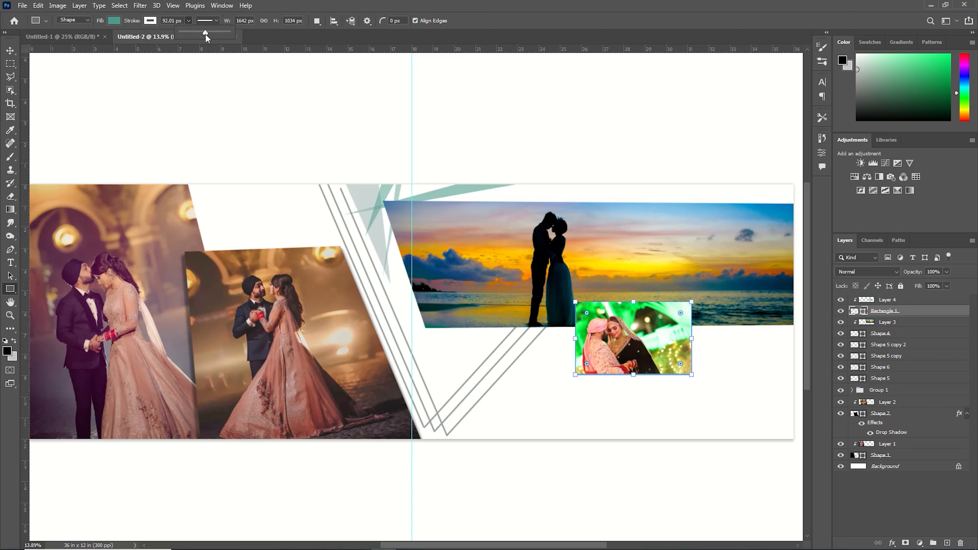
pyautogui.moveTo(205, 35); pyautogui.dragTo(196, 33)
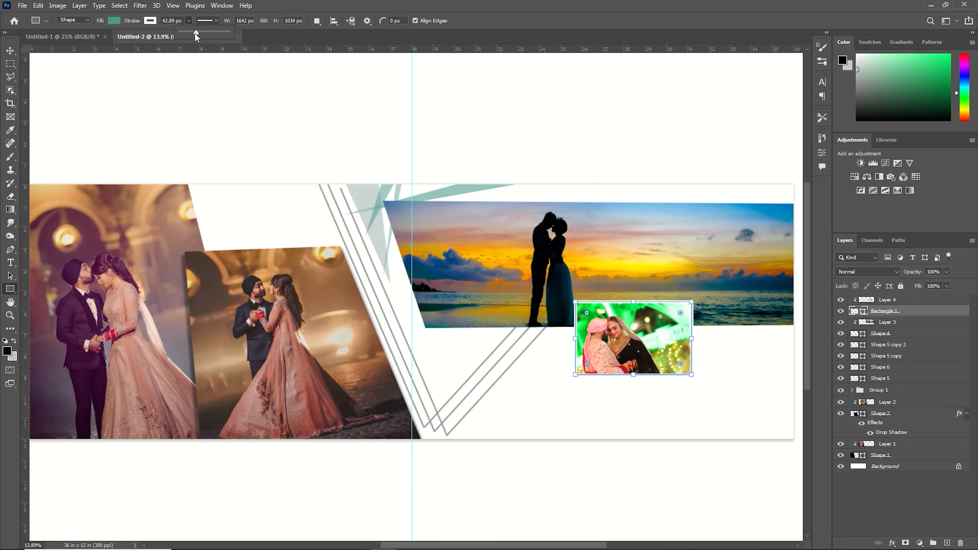
pyautogui.press('v')
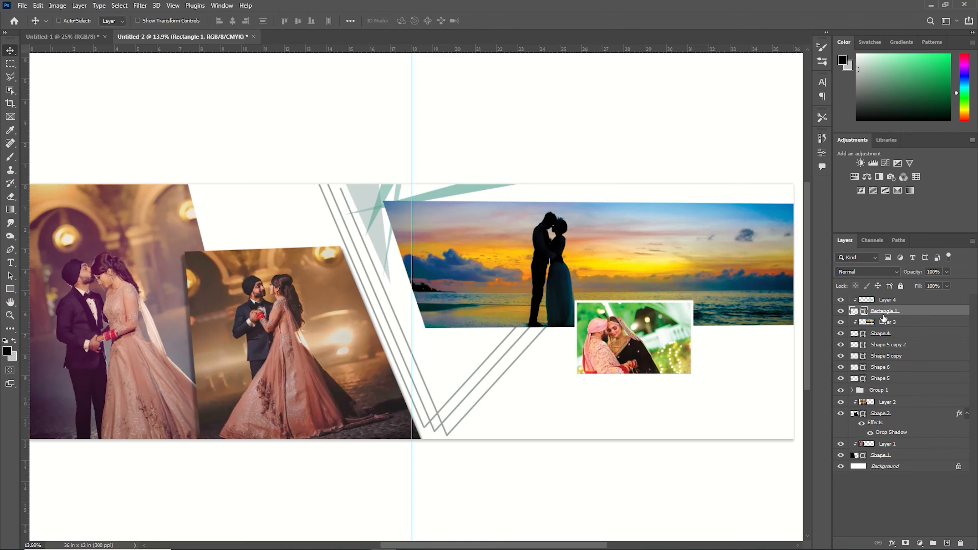
# - Duplicate the white-bordered rectangle, rotate one about 90 degrees to stand upright, and place it beside the green couple photo
pyautogui.hotkey('ctrl', 'j')
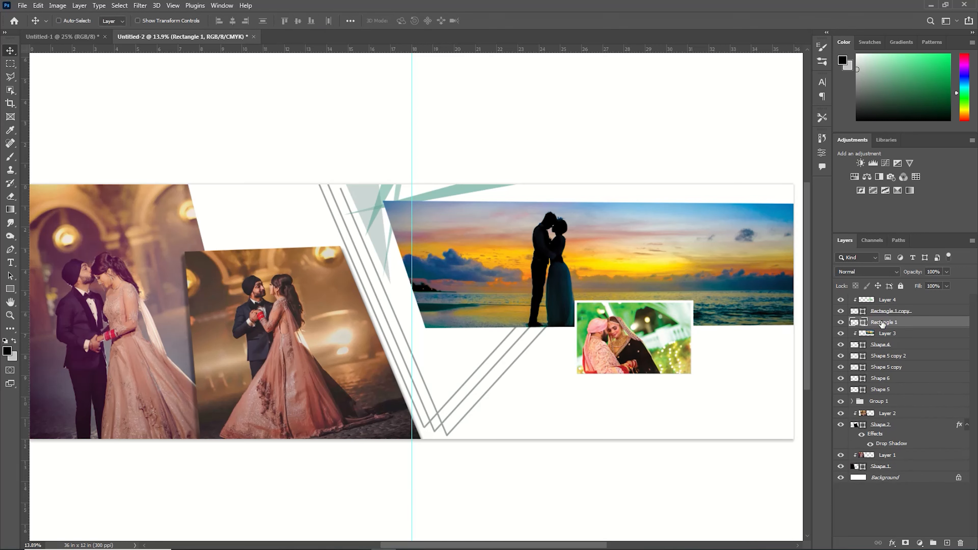
pyautogui.hotkey('ctrl', 't')
pyautogui.moveTo(702, 298); pyautogui.dragTo(676, 434)
pyautogui.moveTo(647, 347); pyautogui.dragTo(749, 355)
pyautogui.moveTo(705, 271); pyautogui.dragTo(697, 268)
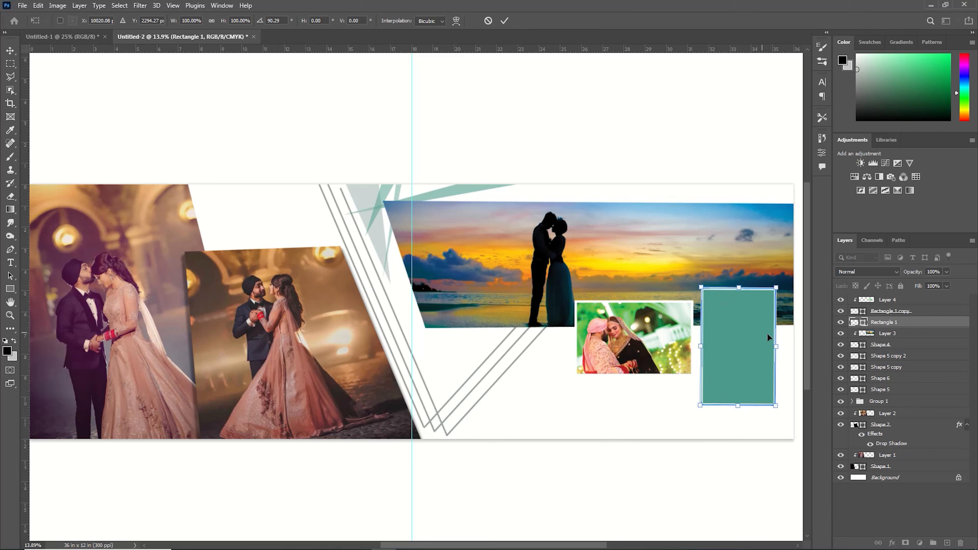
pyautogui.moveTo(769, 339); pyautogui.dragTo(770, 351)
pyautogui.press('Return')
pyautogui.hotkey('ctrl', 'o')
pyautogui.doubleClick(291, 86)
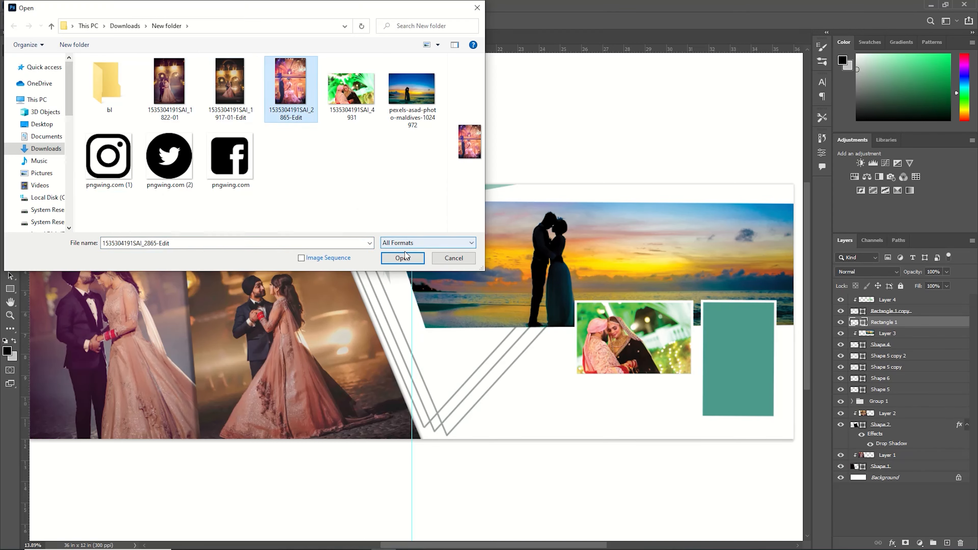
pyautogui.hotkey('ctrl', 'a')
pyautogui.hotkey('ctrl', 'x')
pyautogui.click(397, 36)
pyautogui.click(485, 213)
pyautogui.hotkey('ctrl', 'v')
pyautogui.hotkey('ctrl', 't')
pyautogui.moveTo(429, 285); pyautogui.dragTo(757, 312)
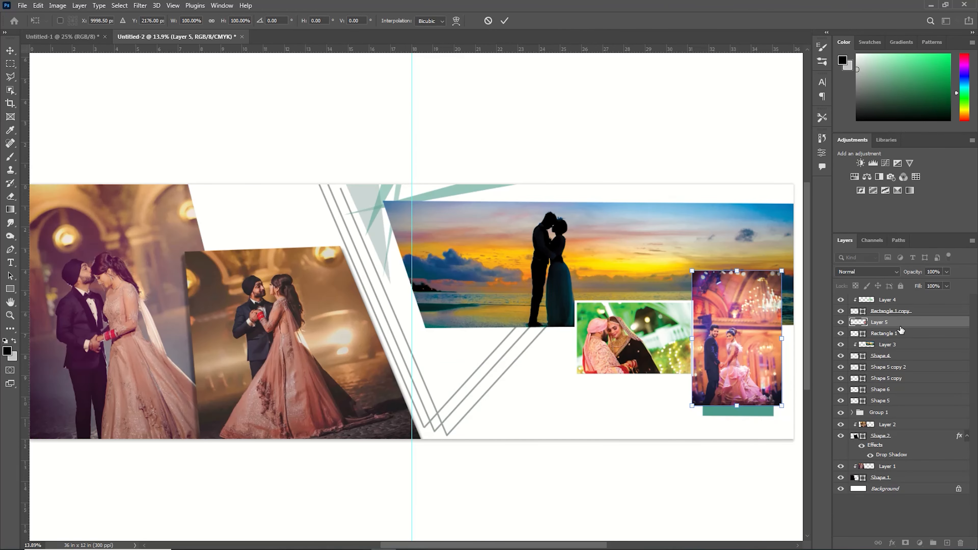
pyautogui.press('Return')
# - Clip the new photo to the upright rectangle and enlarge it so the couple fills the frame
pyautogui.rightClick(901, 324)
pyautogui.click(817, 313)
pyautogui.hotkey('ctrl', 't')
pyautogui.moveTo(740, 406); pyautogui.dragTo(744, 440)
pyautogui.moveTo(734, 373); pyautogui.dragTo(747, 363)
pyautogui.press('Return')
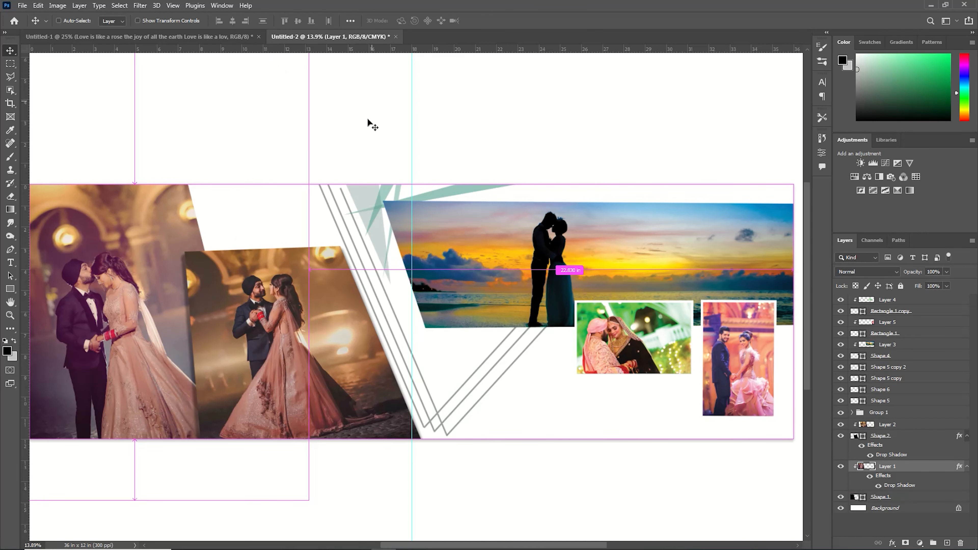
# - Bring the WEDDING DAY title and verse from Untitled-1 into the spread, fitted into the gap above the second photo
pyautogui.keyDown('ctrl'); pyautogui.click(427, 141); pyautogui.keyUp('ctrl')
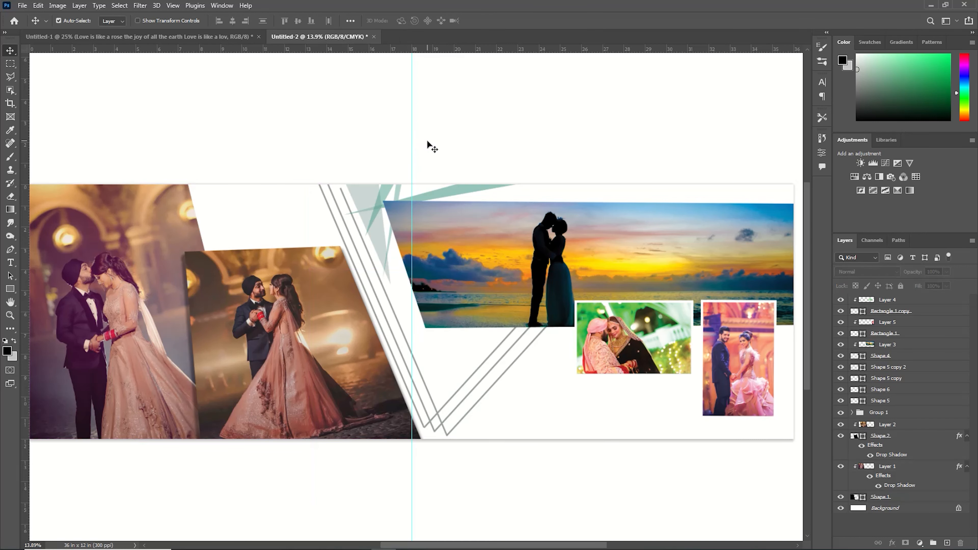
pyautogui.click(210, 41)
pyautogui.moveTo(588, 403); pyautogui.dragTo(263, 217)
pyautogui.hotkey('ctrl', 't')
pyautogui.moveTo(365, 253); pyautogui.dragTo(380, 255)
pyautogui.moveTo(259, 208); pyautogui.dragTo(231, 209)
pyautogui.click(505, 20)
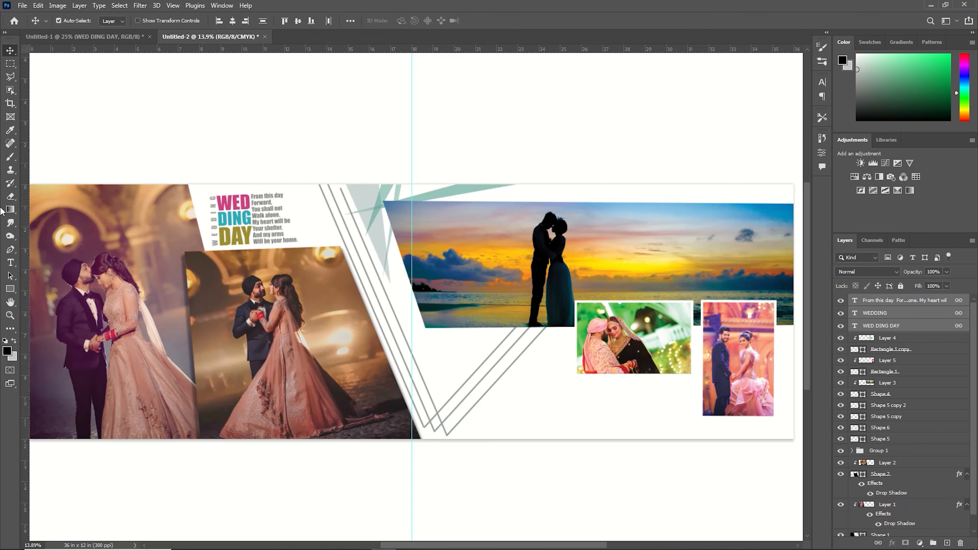
# - Add the text "Party time" at 72 pt just below the sunset photo's lower left corner
pyautogui.click(11, 262)
pyautogui.click(430, 345)
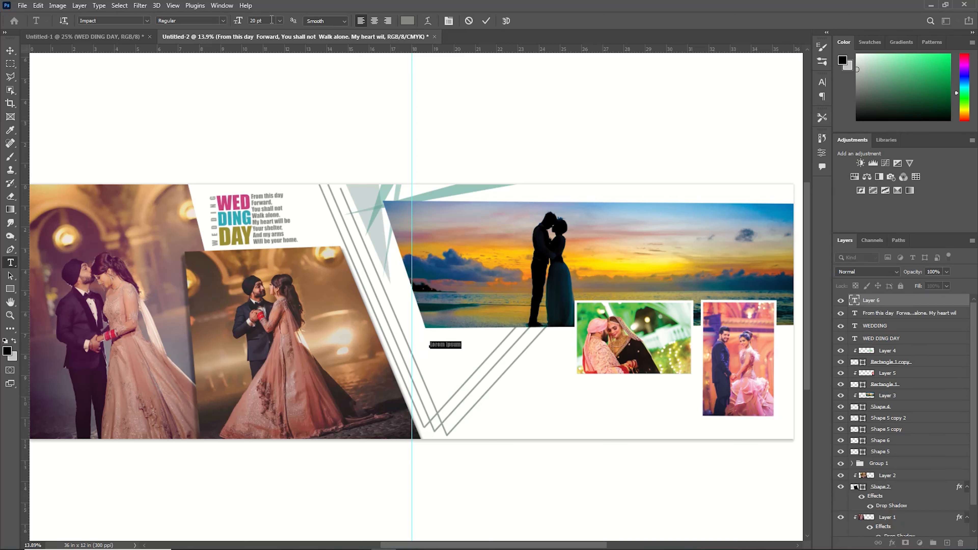
pyautogui.click(280, 21)
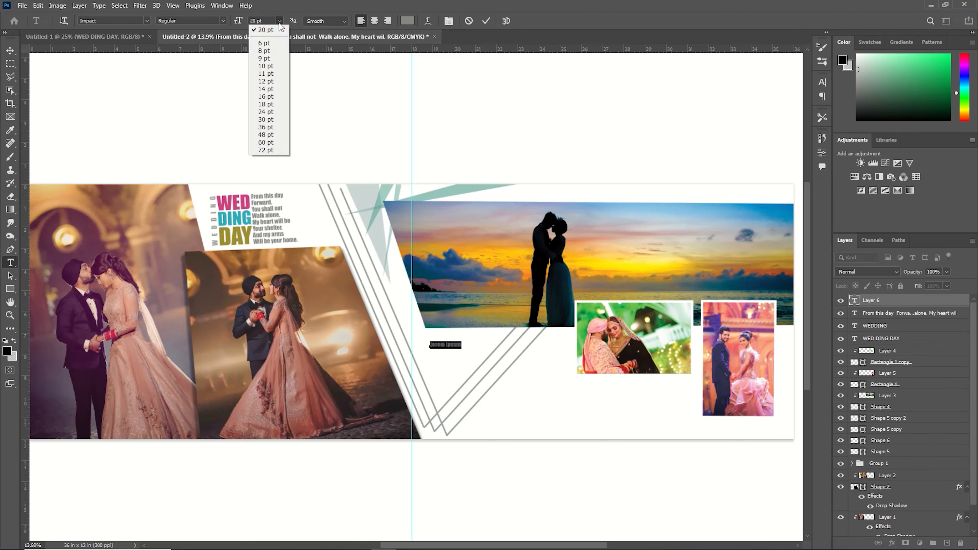
pyautogui.click(275, 150)
pyautogui.write('Party time')
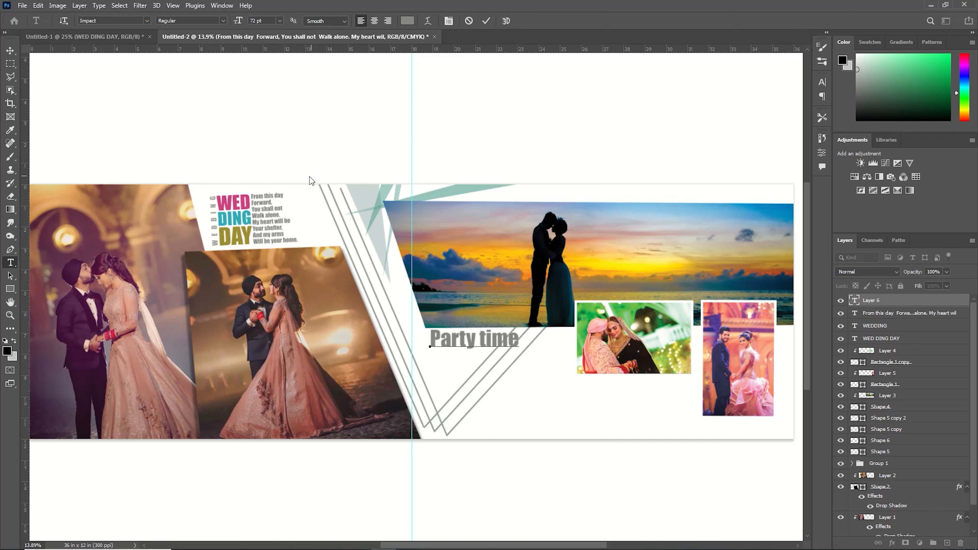
# - Change the font of the "Party time" text to Staccato222 BT
pyautogui.moveTo(518, 340); pyautogui.dragTo(425, 343)
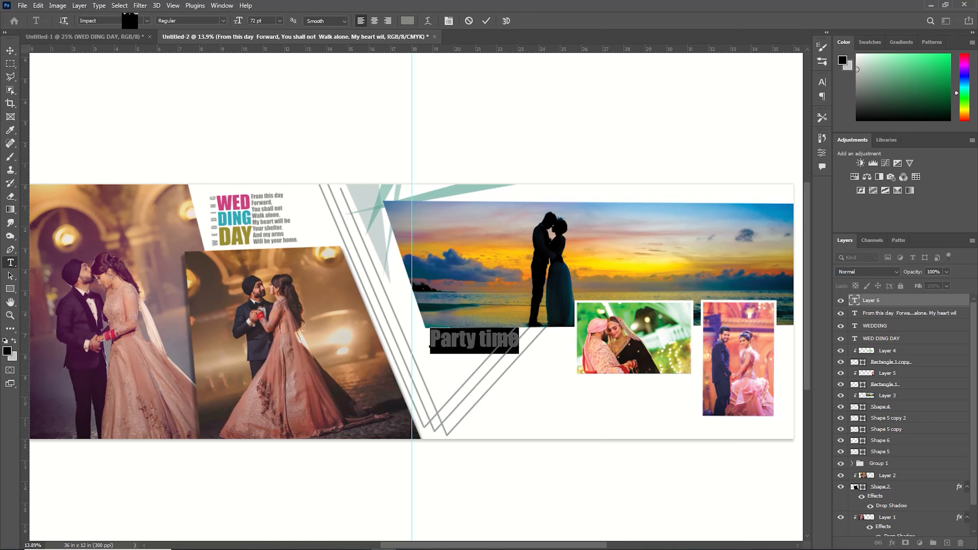
pyautogui.click(138, 17)
pyautogui.click(146, 20)
pyautogui.scroll(20, 213, 48)
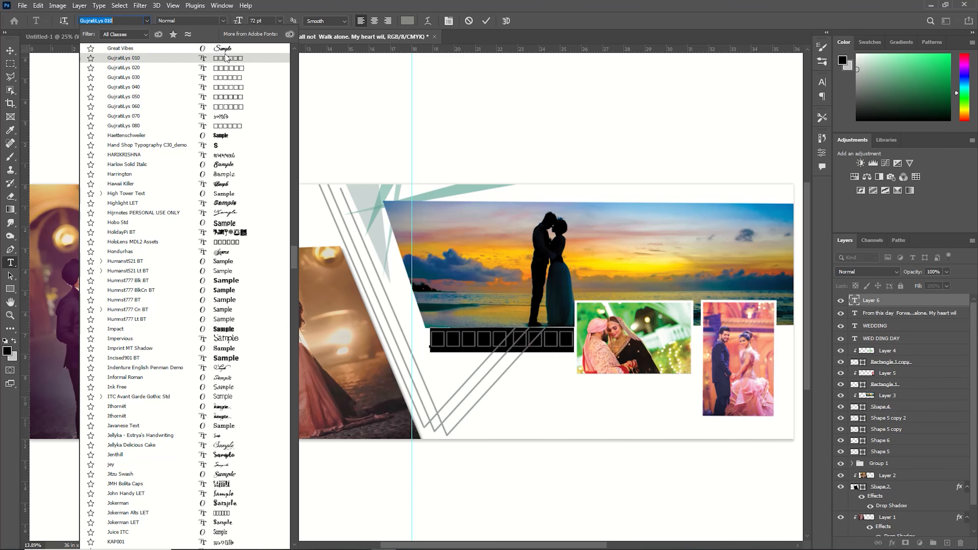
pyautogui.click(237, 95)
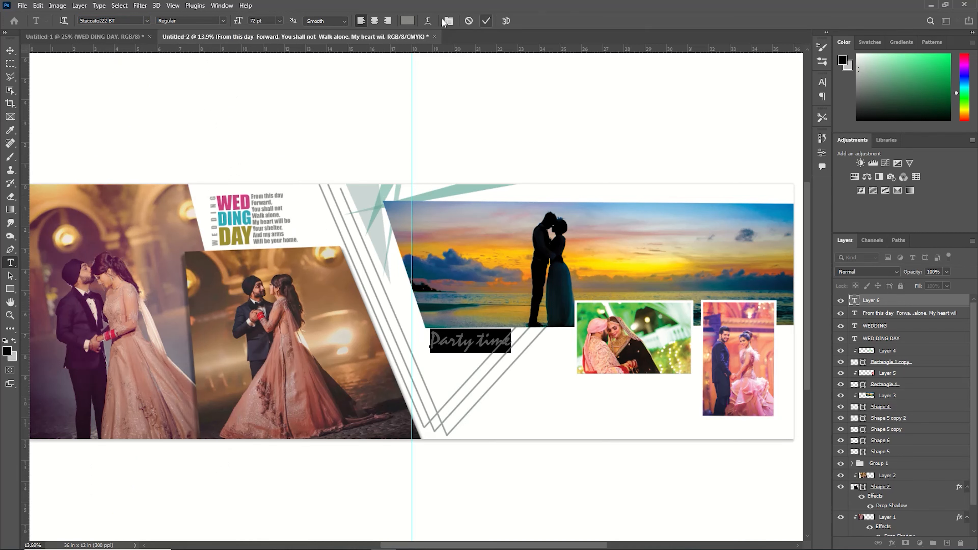
# - Colour the "Party time" text orange, sampled from the sunset photo
pyautogui.click(407, 21)
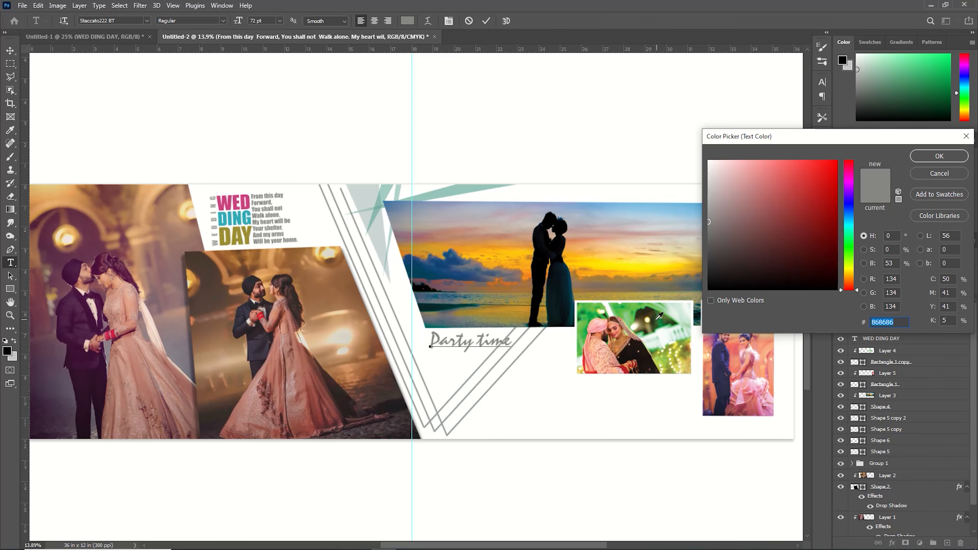
pyautogui.click(595, 258)
pyautogui.click(937, 156)
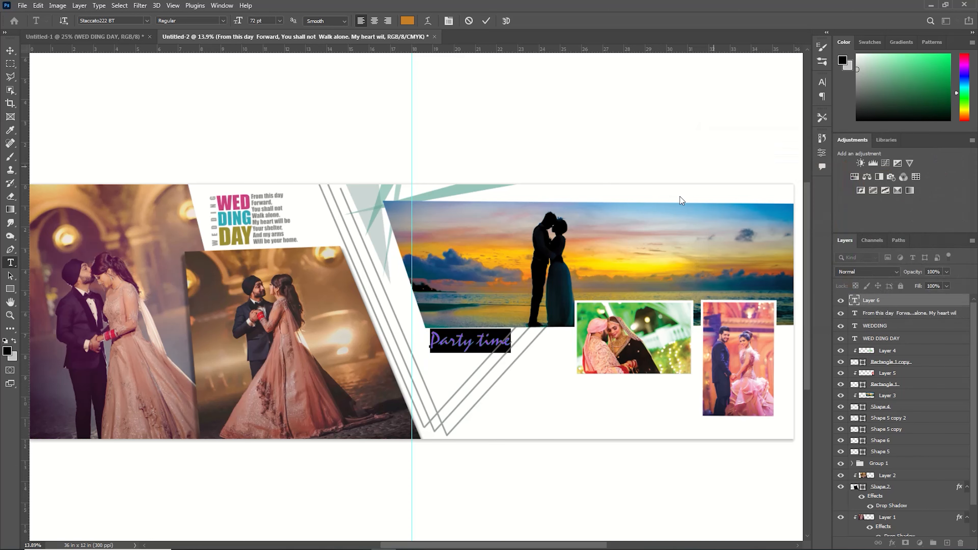
pyautogui.click(486, 20)
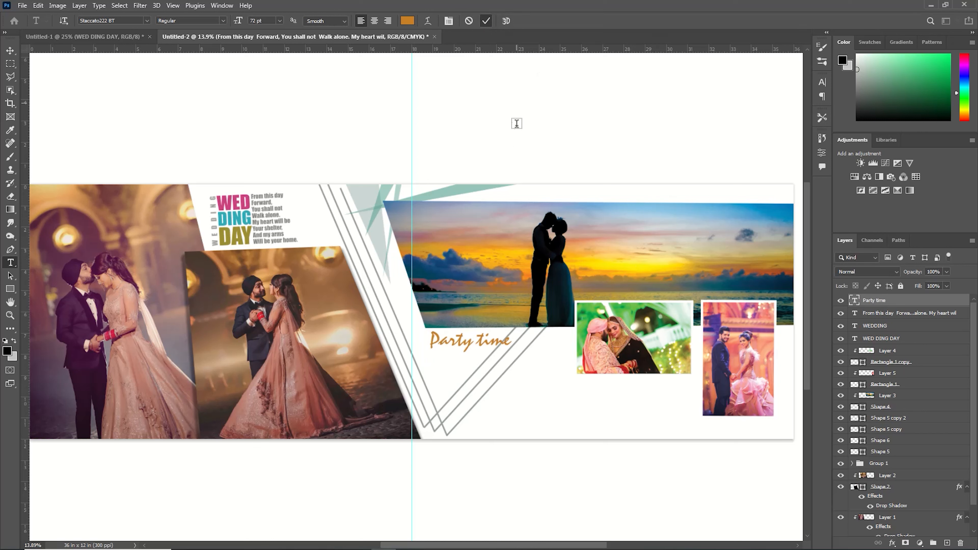
# - Scale the "Party time" text up to 90.98 pt
pyautogui.hotkey('ctrl', 't')
pyautogui.moveTo(516, 356); pyautogui.dragTo(539, 364)
pyautogui.press('Return')
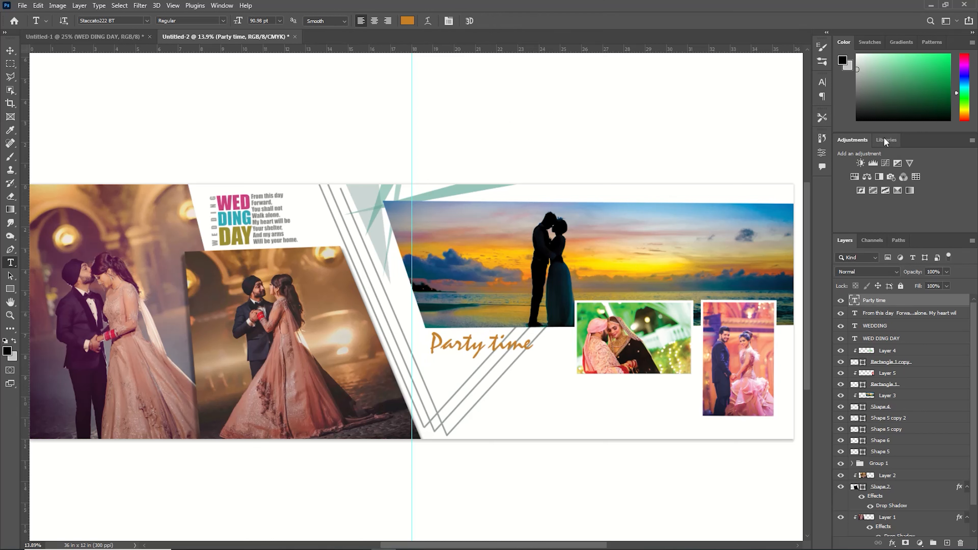
# - Make the "Party time" text faux bold and lower its opacity to 71%
pyautogui.click(823, 82)
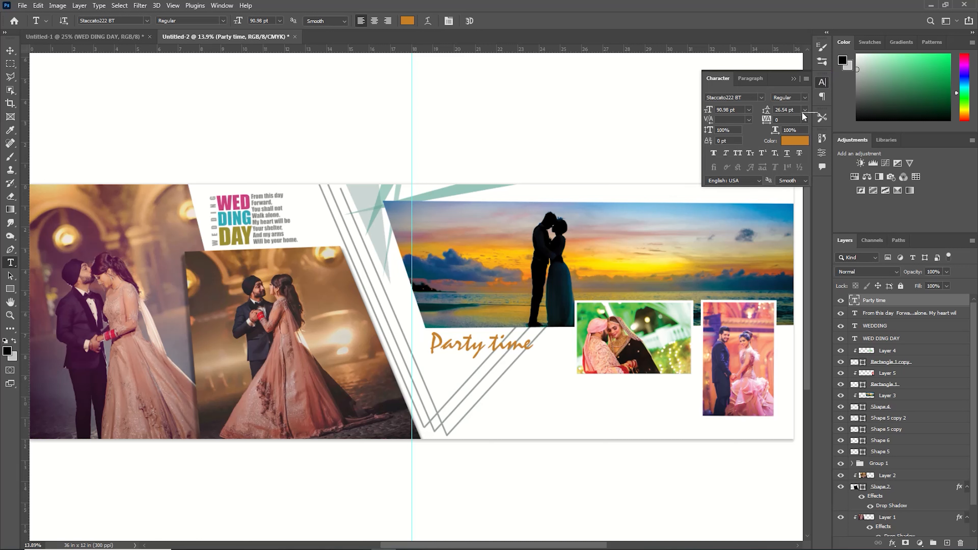
pyautogui.click(714, 153)
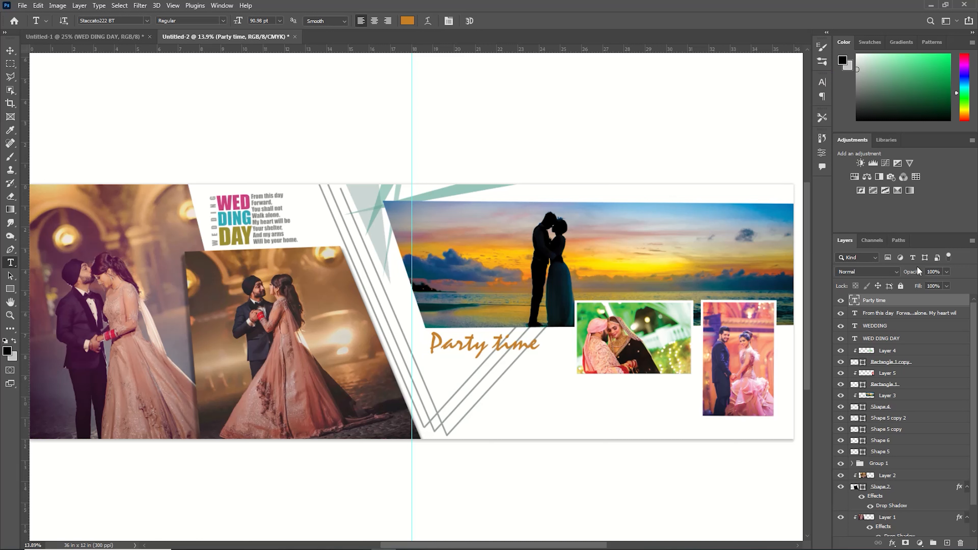
pyautogui.moveTo(915, 272); pyautogui.dragTo(895, 272)
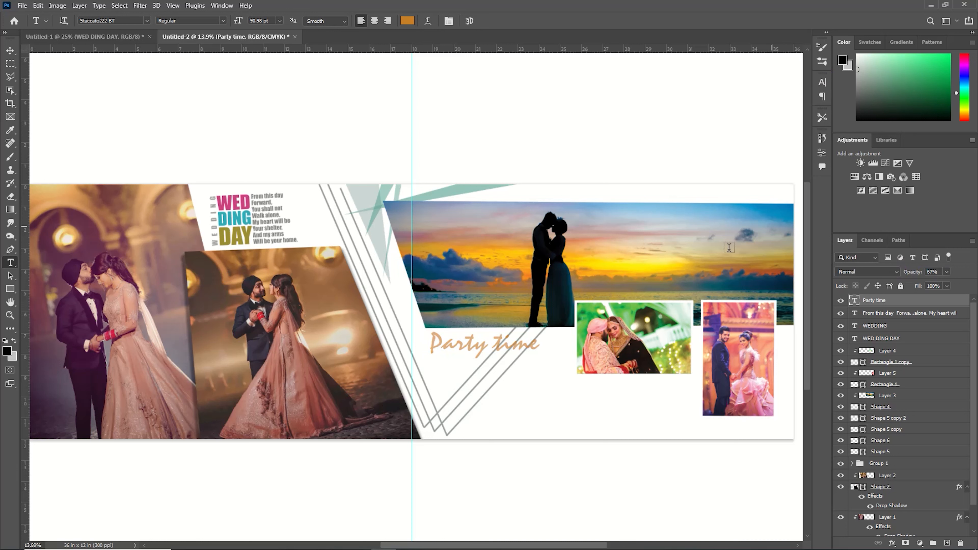
# - Add the 72 pt text "momwnts" just below "Party time" and make it faux italic
pyautogui.click(486, 362)
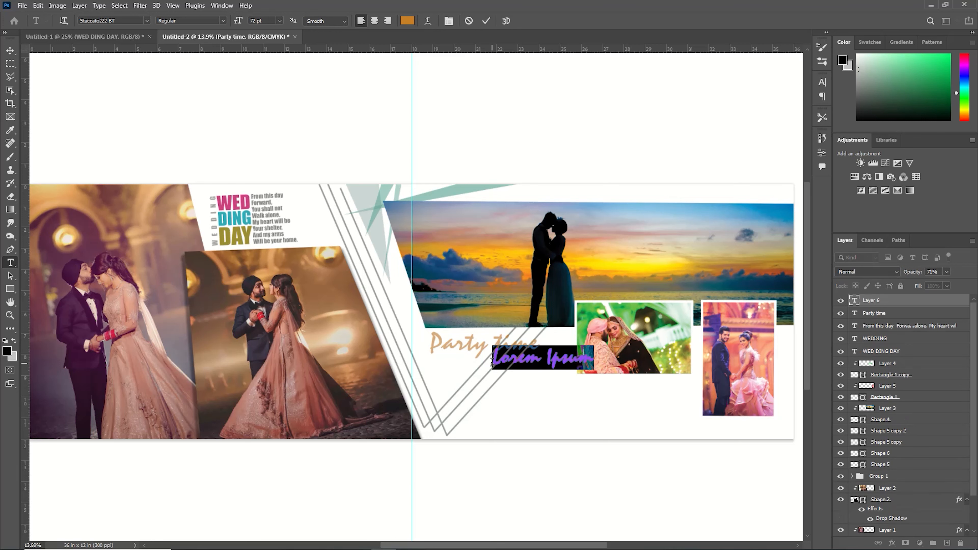
pyautogui.write('momwnts')
pyautogui.hotkey('ctrl', 'a')
pyautogui.click(822, 82)
pyautogui.click(724, 155)
pyautogui.click(715, 154)
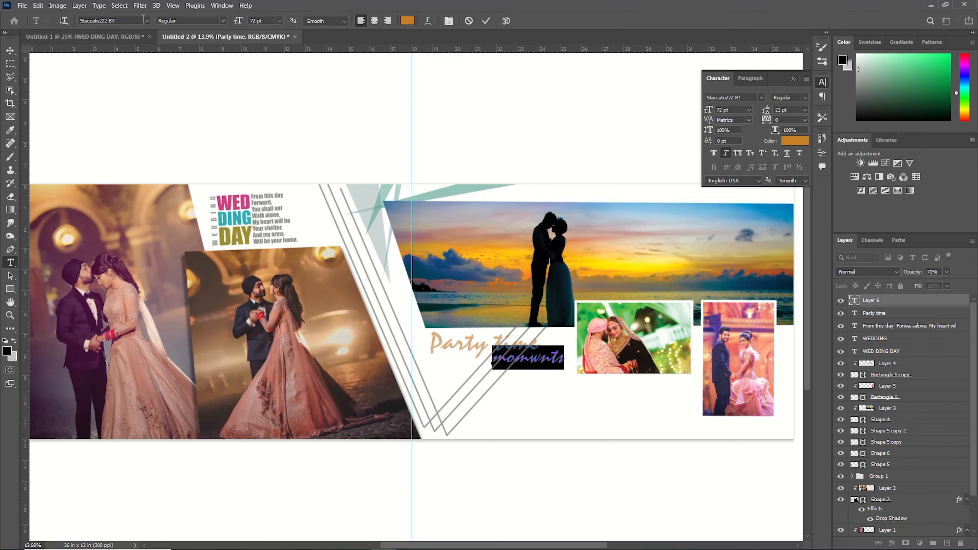
# - Change the font of the "momwnts" text to Stencil and shift it slightly to the right
pyautogui.click(148, 21)
pyautogui.click(243, 72)
pyautogui.click(486, 21)
pyautogui.click(794, 79)
pyautogui.hotkey('ctrl', 't')
pyautogui.moveTo(493, 347); pyautogui.dragTo(526, 358)
pyautogui.click(505, 21)
# - Correct the spelling of the Stencil text to "moments"
pyautogui.click(572, 359)
pyautogui.press('BackSpace')
pyautogui.write('e')
pyautogui.click(10, 50)
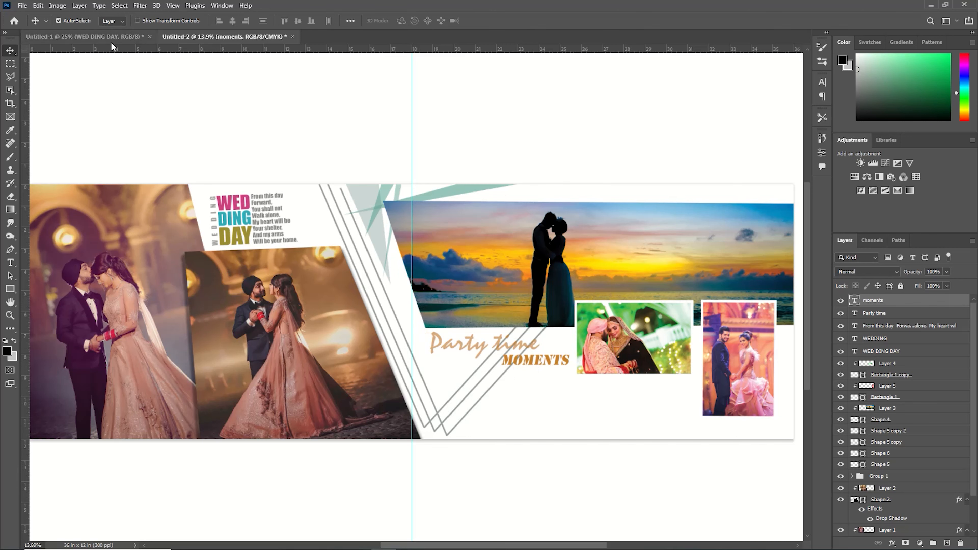
# - Copy the "Love is like a rose" quote from Untitled-1 to below "Party time", enlarged and at 76% opacity
pyautogui.click(62, 37)
pyautogui.moveTo(608, 233); pyautogui.dragTo(349, 137)
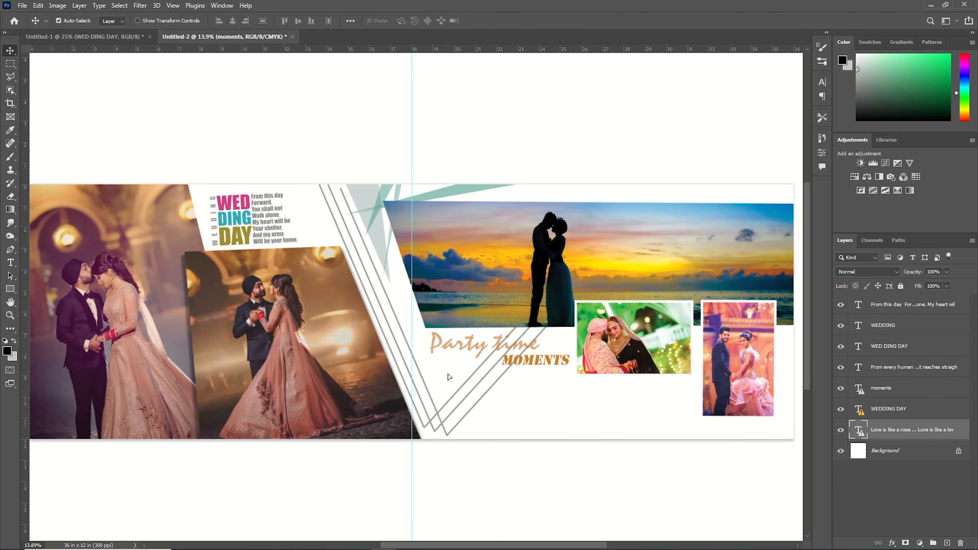
pyautogui.moveTo(449, 376); pyautogui.dragTo(438, 391)
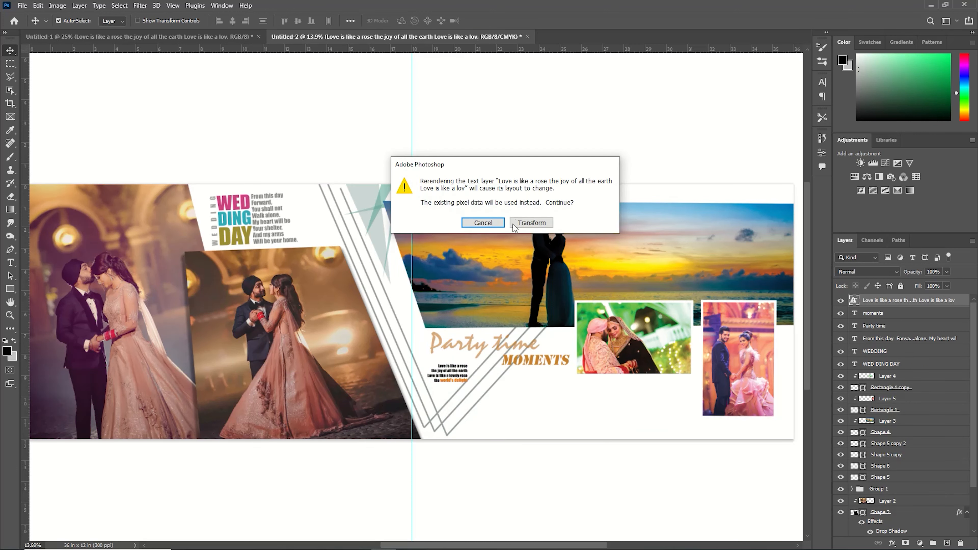
pyautogui.click(514, 224)
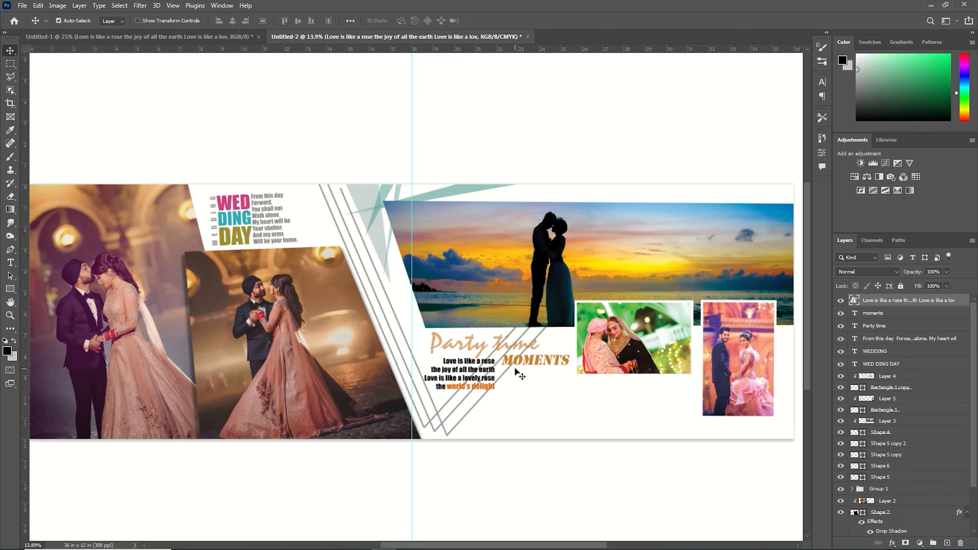
pyautogui.moveTo(524, 361); pyautogui.dragTo(523, 363)
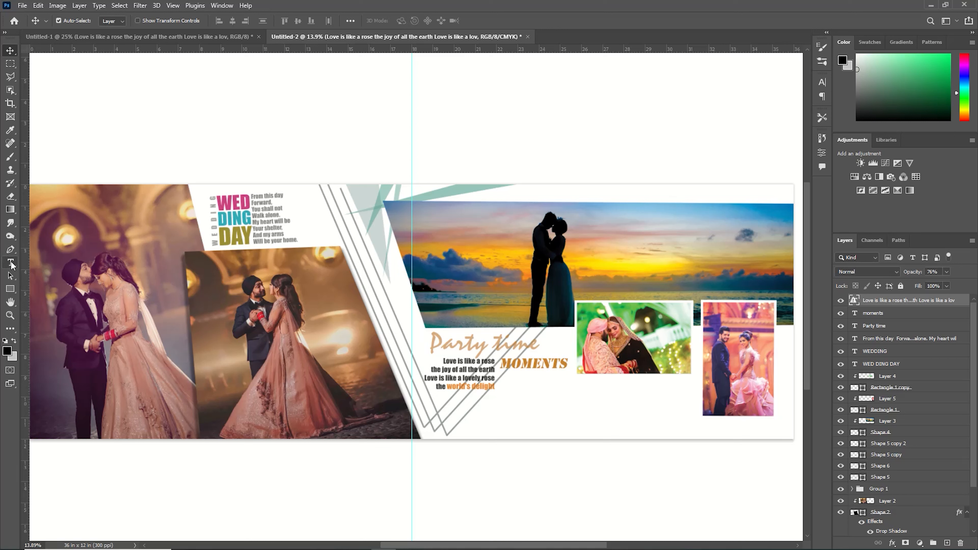
# - Add the text "Love is forever" in 48 pt Impact and place it just below the green-background couple photo
pyautogui.click(11, 264)
pyautogui.click(560, 393)
pyautogui.click(280, 21)
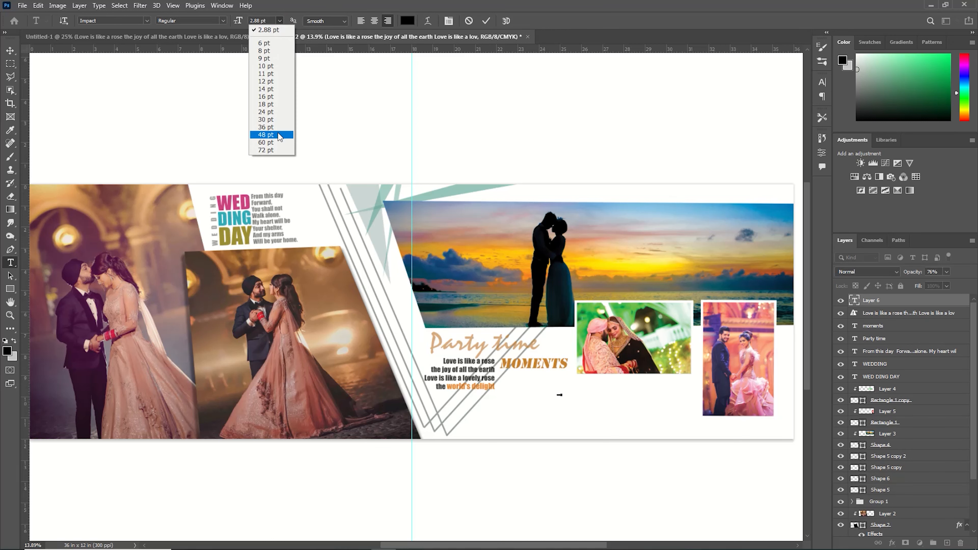
pyautogui.click(265, 134)
pyautogui.write('lo')
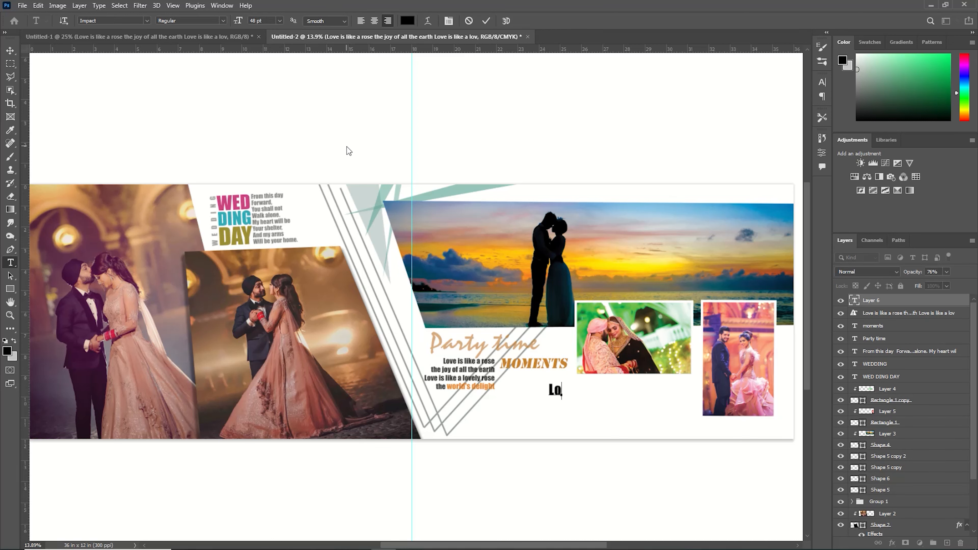
pyautogui.write('ve is forever.')
pyautogui.press('BackSpace')
pyautogui.press('BackSpace')
pyautogui.write('r')
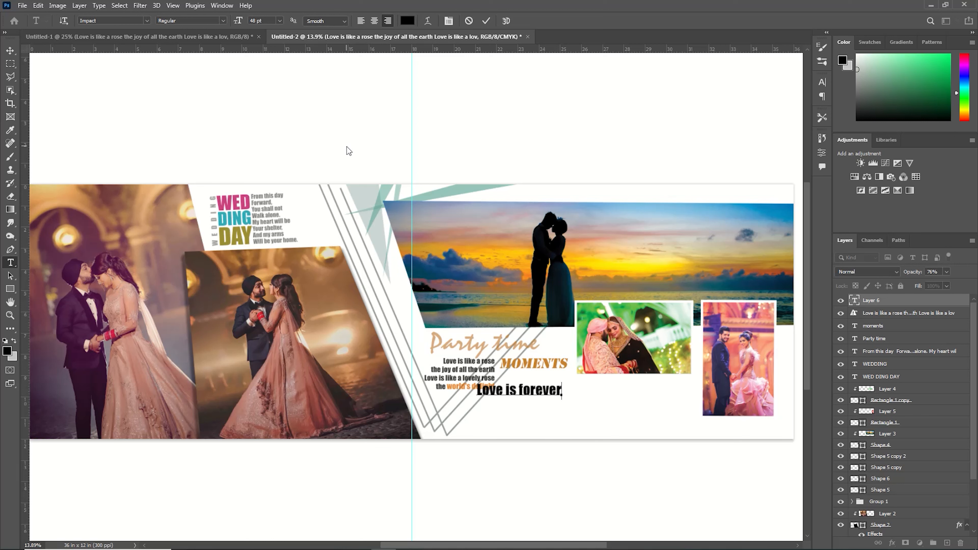
pyautogui.click(10, 51)
pyautogui.moveTo(485, 395); pyautogui.dragTo(582, 397)
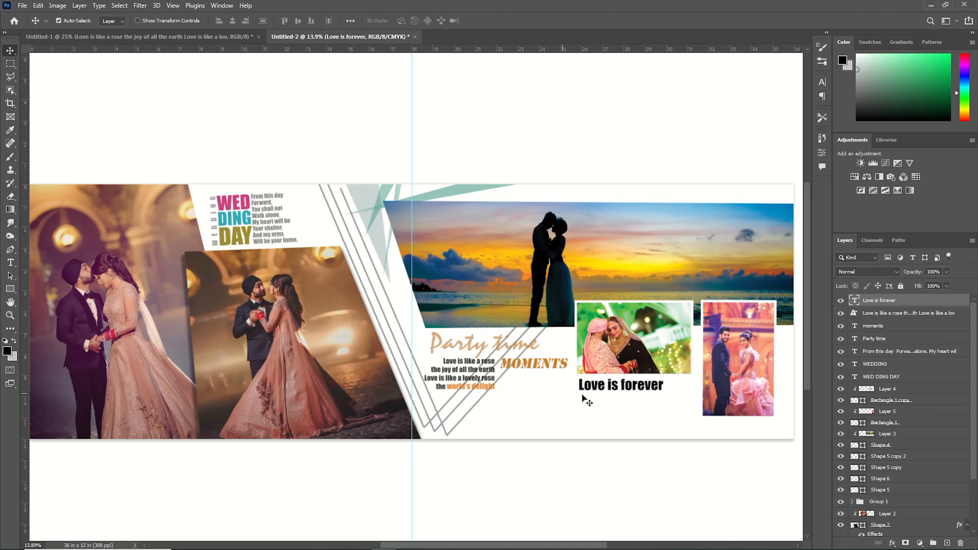
# - Copy the "wedding day moments" title with its small paragraph from Untitled-1 and place it below "Love is forever"
pyautogui.click(189, 37)
pyautogui.moveTo(675, 329); pyautogui.dragTo(611, 422)
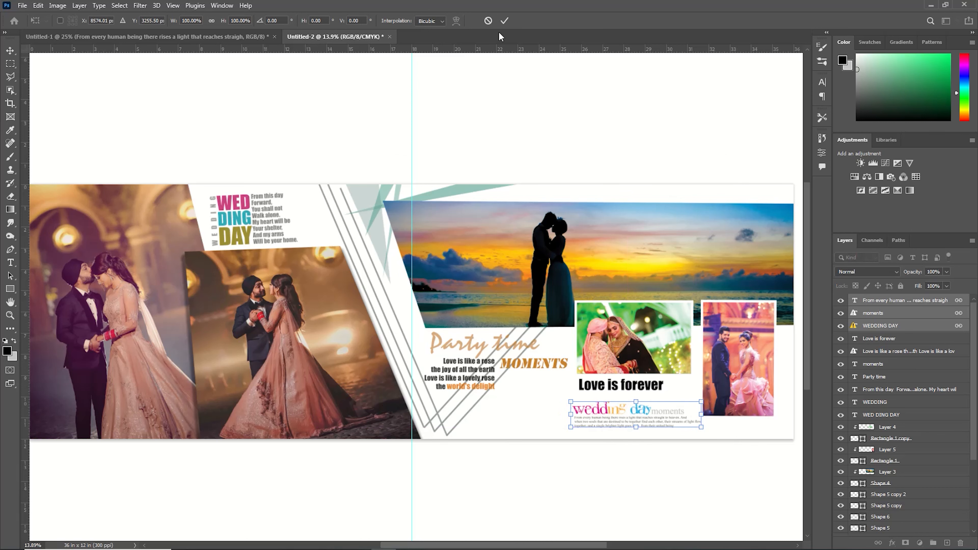
pyautogui.hotkey('ctrl', '0')
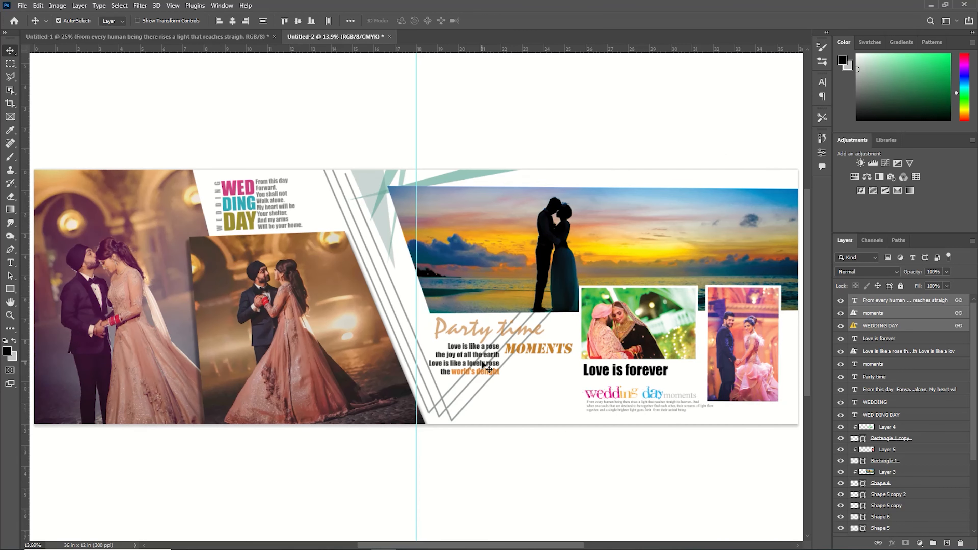
# - Move the "Love is like a rose" quote below "MOMENTS" and adjust the positions of "Party time" and "MOMENTS" above it
pyautogui.moveTo(483, 364); pyautogui.dragTo(547, 384)
pyautogui.moveTo(504, 329); pyautogui.dragTo(537, 345)
pyautogui.moveTo(549, 372); pyautogui.dragTo(534, 348)
pyautogui.click(543, 377)
pyautogui.hotkey('ctrl', 'z')
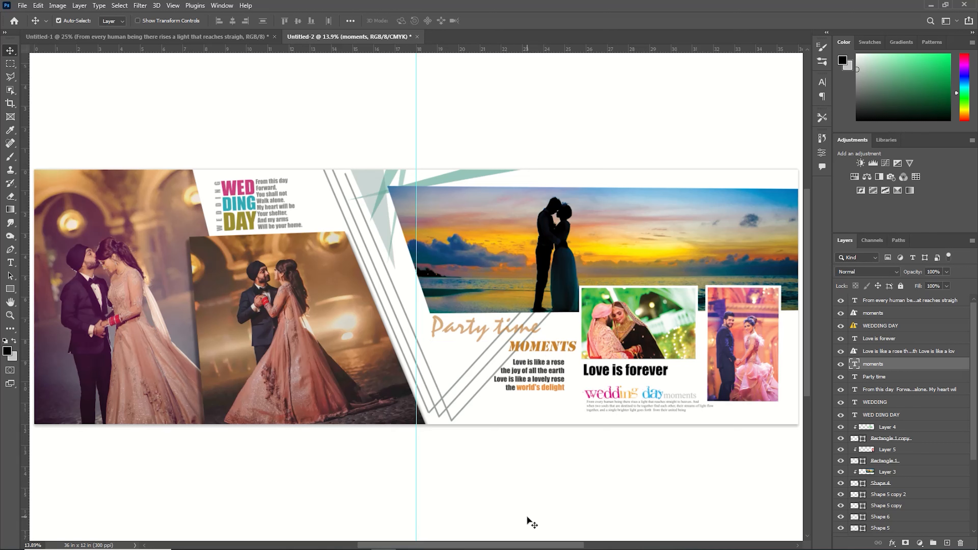
# - Draw a thin rectangle of about 1477 x 95 px above the sunset photo, ending at the spread's right edge
pyautogui.click(11, 289)
pyautogui.moveTo(801, 175); pyautogui.dragTo(694, 182)
pyautogui.click(795, 136)
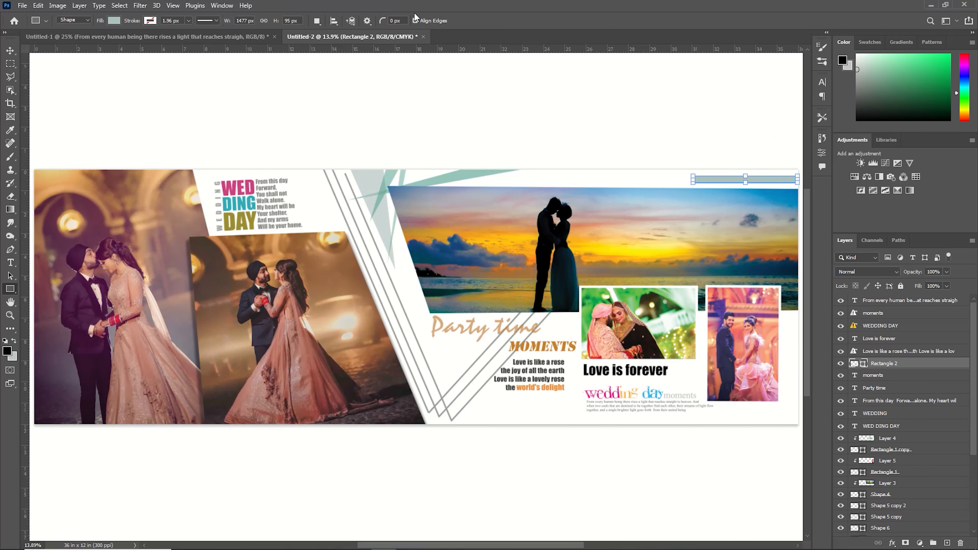
# - Nudge the thin rectangle slightly down and set its opacity to 63%
pyautogui.press('v')
pyautogui.hotkey('shift', 'Down')
pyautogui.hotkey('shift', 'Down')
pyautogui.hotkey('shift', 'Down')
pyautogui.hotkey('shift', 'Down')
pyautogui.hotkey('shift', 'Down')
pyautogui.hotkey('shift', 'Down')
pyautogui.hotkey('shift', 'Down')
pyautogui.hotkey('shift', 'Down')
pyautogui.press('6')
pyautogui.press('3')
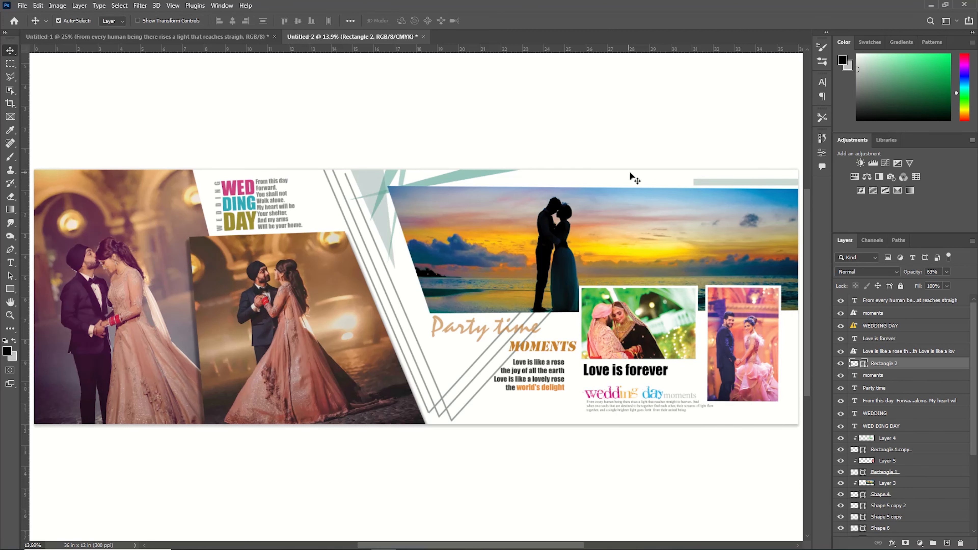
# - Add the 30 pt text "My heart will be your shelter" in light grey above the sunset photo
pyautogui.click(15, 269)
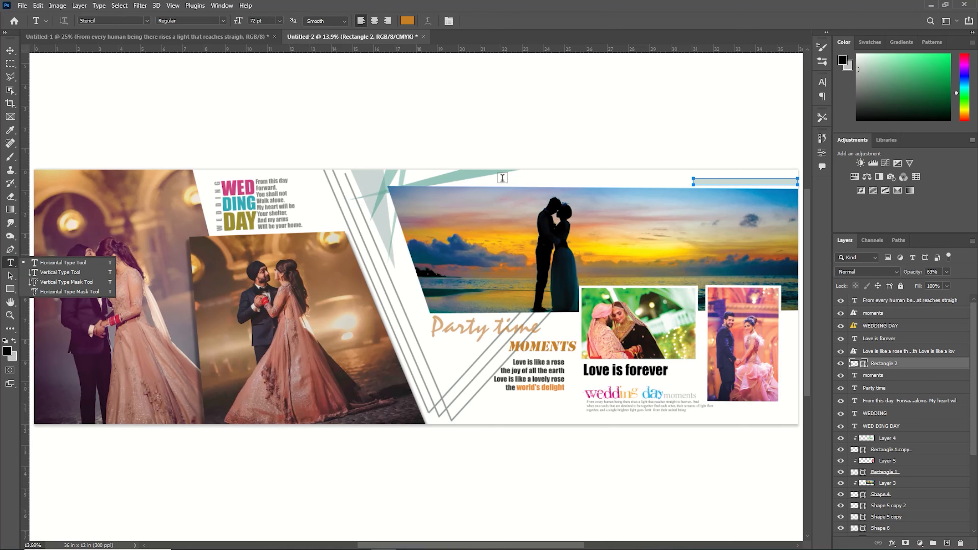
pyautogui.click(495, 181)
pyautogui.click(280, 20)
pyautogui.click(270, 124)
pyautogui.click(407, 20)
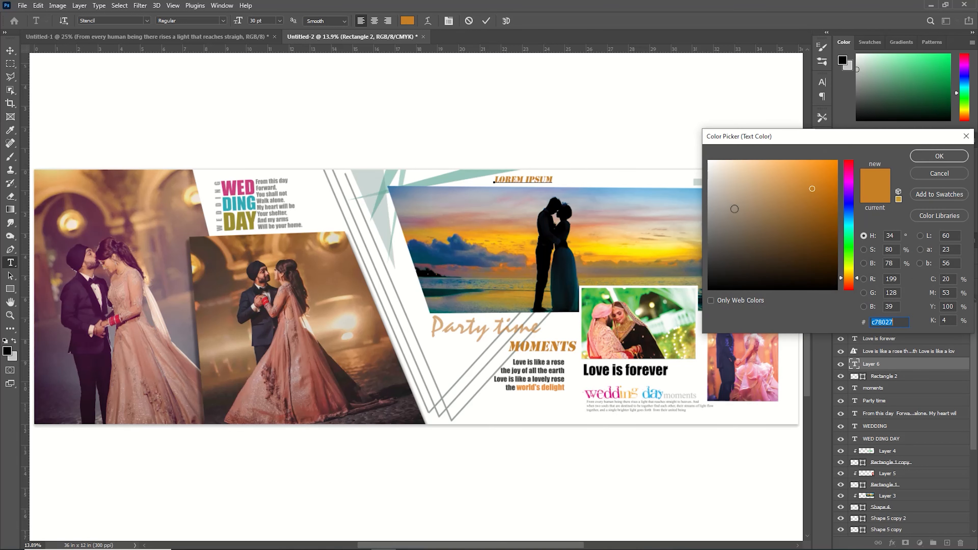
pyautogui.moveTo(735, 209); pyautogui.dragTo(716, 191)
pyautogui.click(932, 157)
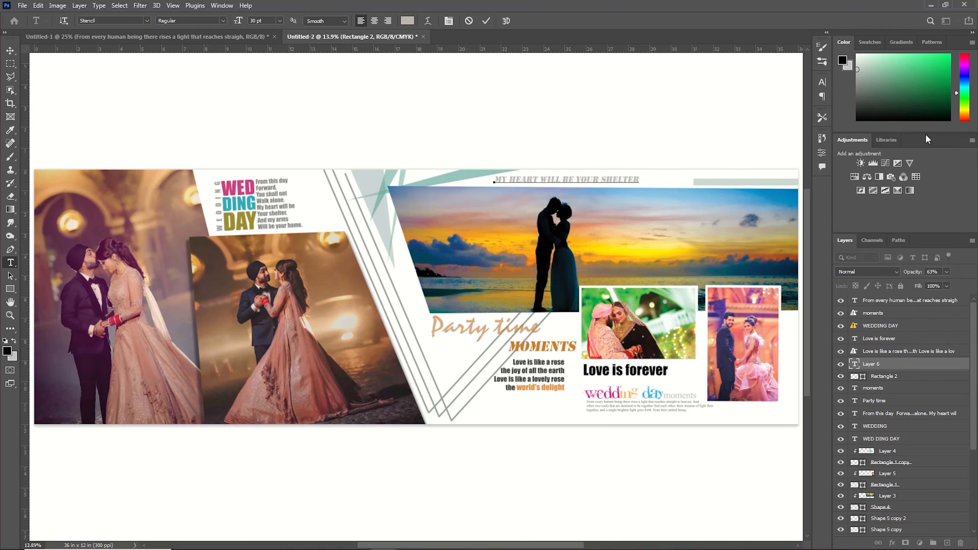
# - Change the font of the "My heart will be your shelter" text to Admo Display Lys Italic
pyautogui.moveTo(640, 181); pyautogui.dragTo(494, 180)
pyautogui.click(147, 21)
pyautogui.click(236, 72)
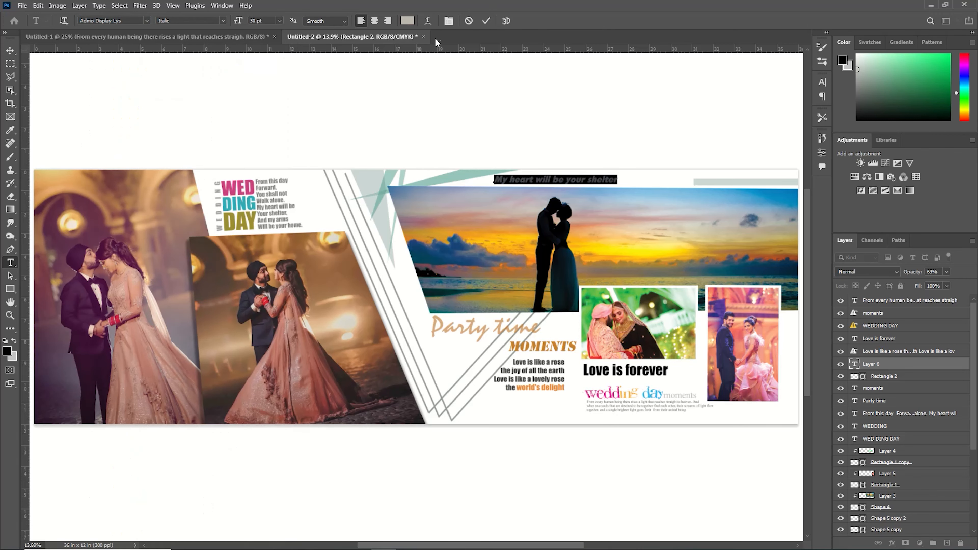
pyautogui.click(486, 21)
# - Move the "My heart will be your shelter" text next to the thin rectangle and lower its opacity to 74%
pyautogui.click(15, 51)
pyautogui.moveTo(562, 186); pyautogui.dragTo(631, 188)
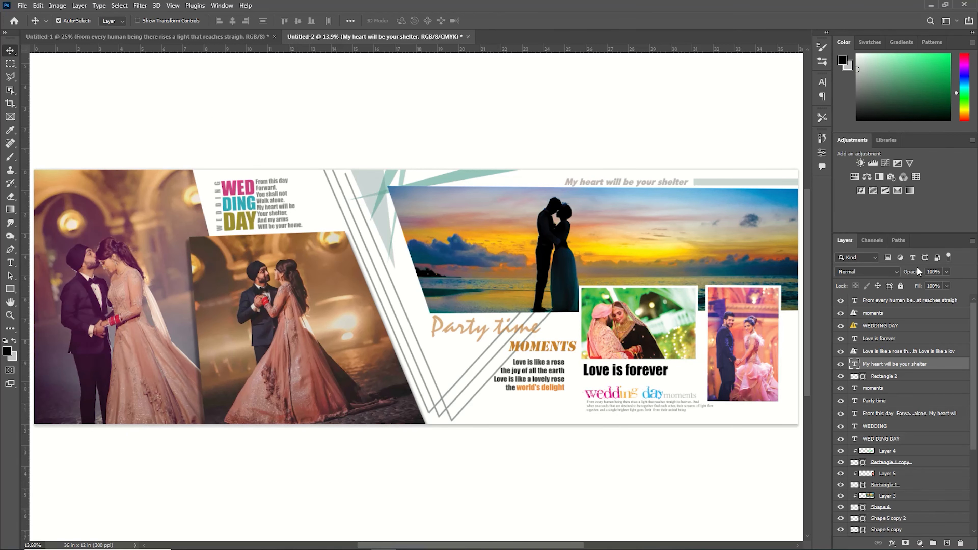
pyautogui.moveTo(917, 272); pyautogui.dragTo(904, 271)
# - Stretch the rightmost grey diagonal line up to the spread's upper edge and nudge it left
pyautogui.moveTo(456, 545); pyautogui.dragTo(215, 546)
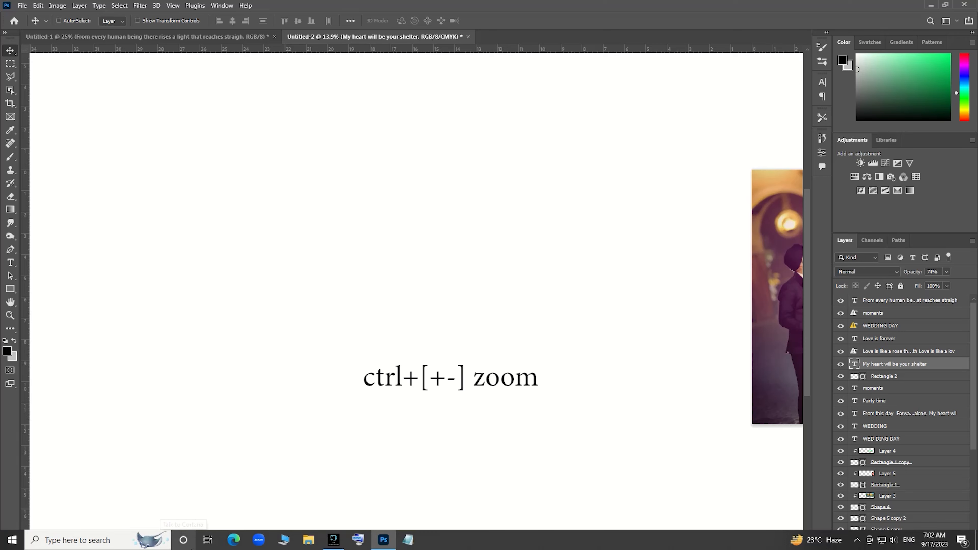
pyautogui.hotkey('ctrl', '+')
pyautogui.hotkey('ctrl', '+')
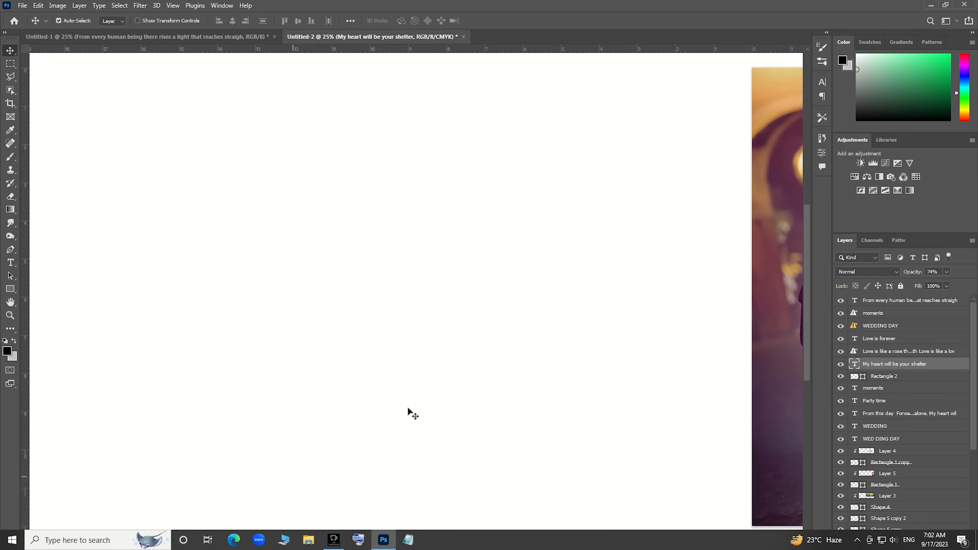
pyautogui.moveTo(236, 546); pyautogui.dragTo(478, 546)
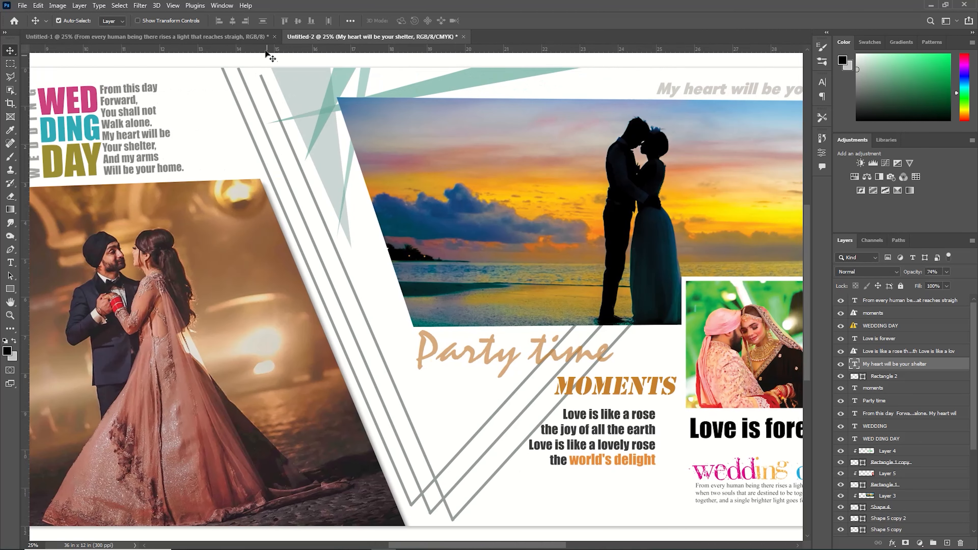
pyautogui.click(269, 97)
pyautogui.hotkey('ctrl', 't')
pyautogui.moveTo(355, 74); pyautogui.dragTo(324, 60)
pyautogui.moveTo(478, 524); pyautogui.dragTo(481, 522)
pyautogui.press('Return')
pyautogui.hotkey('shift', 'Left')
pyautogui.hotkey('shift', 'Left')
pyautogui.hotkey('shift', 'Left')
pyautogui.hotkey('shift', 'Left')
# - Apply a drop shadow to the sunset photo's base shape with 32% opacity, 15 px distance, 25% spread and 65 px size
pyautogui.moveTo(436, 546); pyautogui.dragTo(507, 545)
pyautogui.click(494, 162)
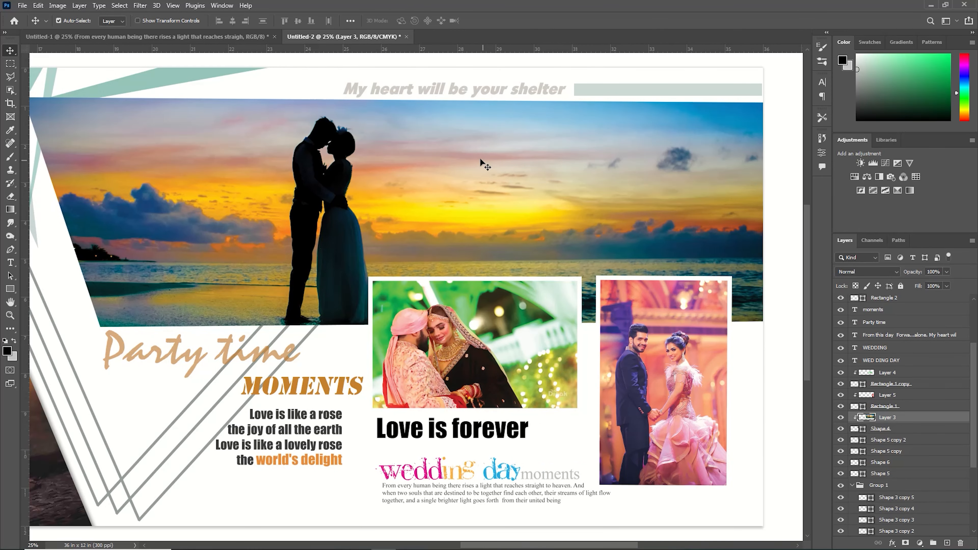
pyautogui.doubleClick(918, 429)
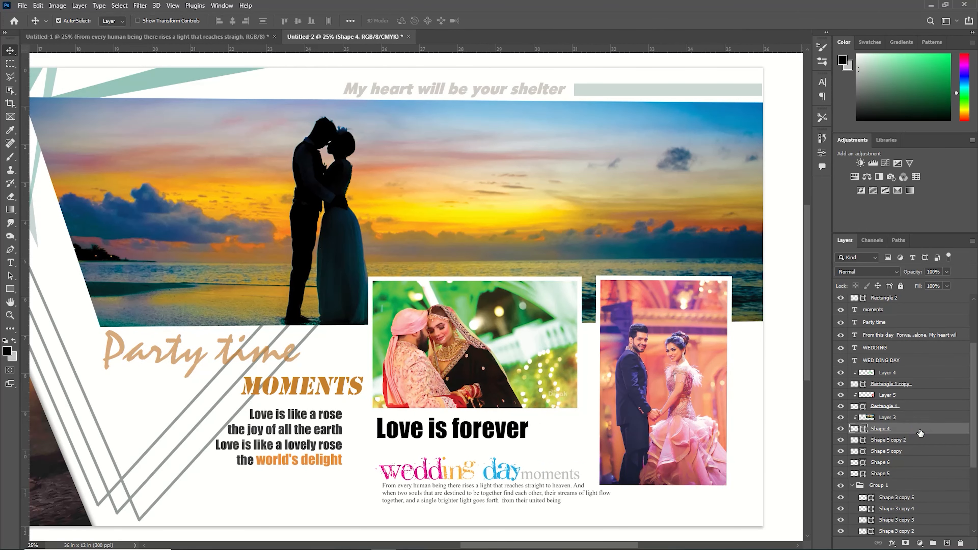
pyautogui.click(585, 350)
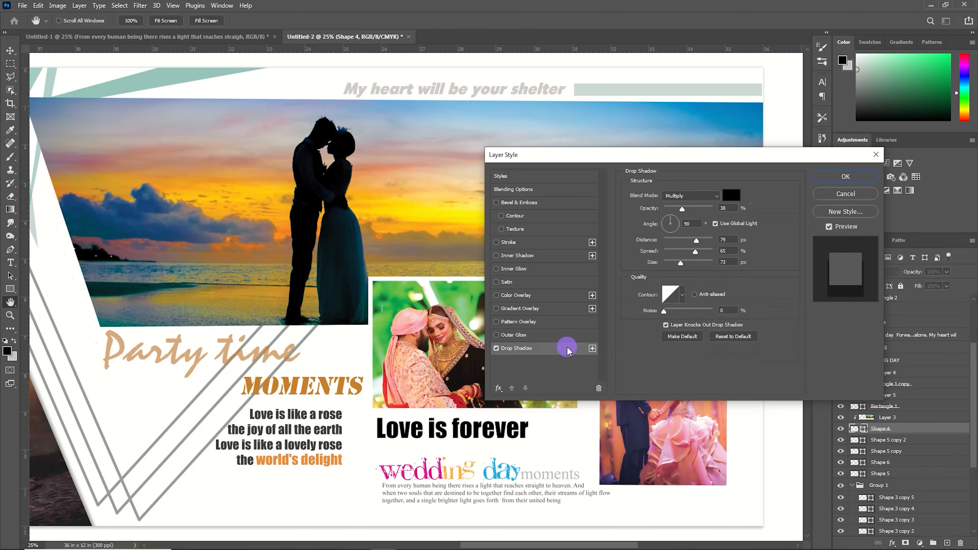
pyautogui.moveTo(682, 210); pyautogui.dragTo(680, 209)
pyautogui.moveTo(696, 241); pyautogui.dragTo(676, 252)
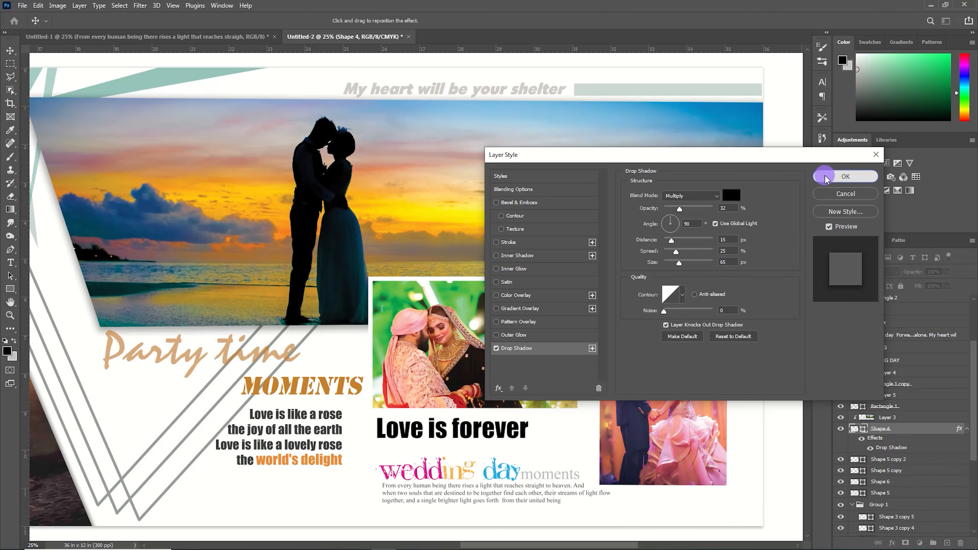
pyautogui.click(846, 176)
# - Apply a drop shadow with the same settings to the white-bordered frames of both inset photos
pyautogui.doubleClick(934, 405)
pyautogui.click(519, 278)
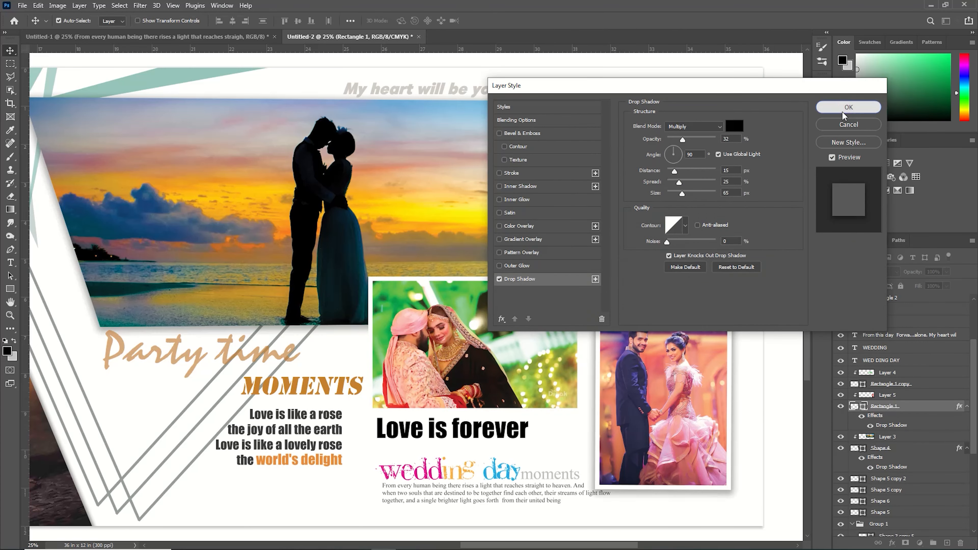
pyautogui.click(849, 107)
pyautogui.click(849, 107)
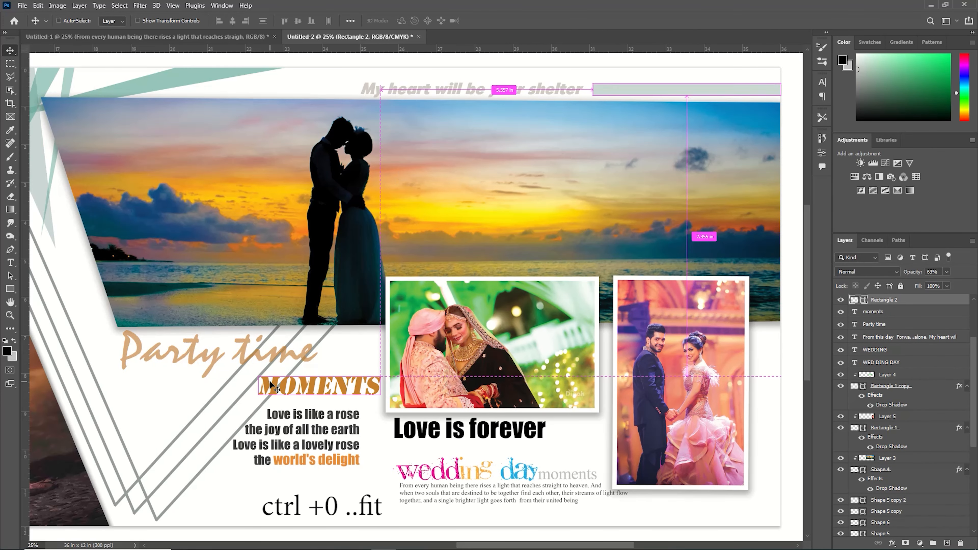
# - Add a solid colour fill layer in orange d6741d directly above the large left couple photo's layer
pyautogui.hotkey('ctrl', '0')
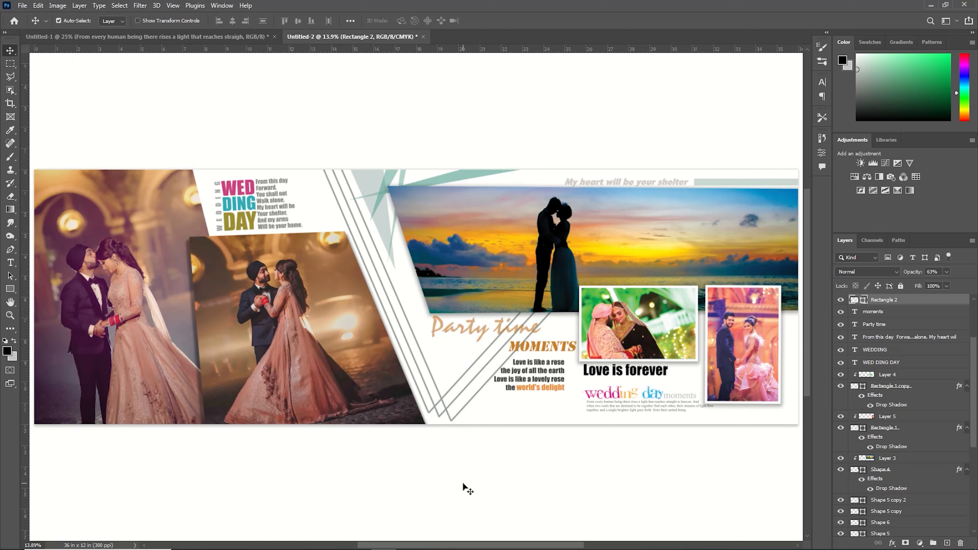
pyautogui.click(98, 297)
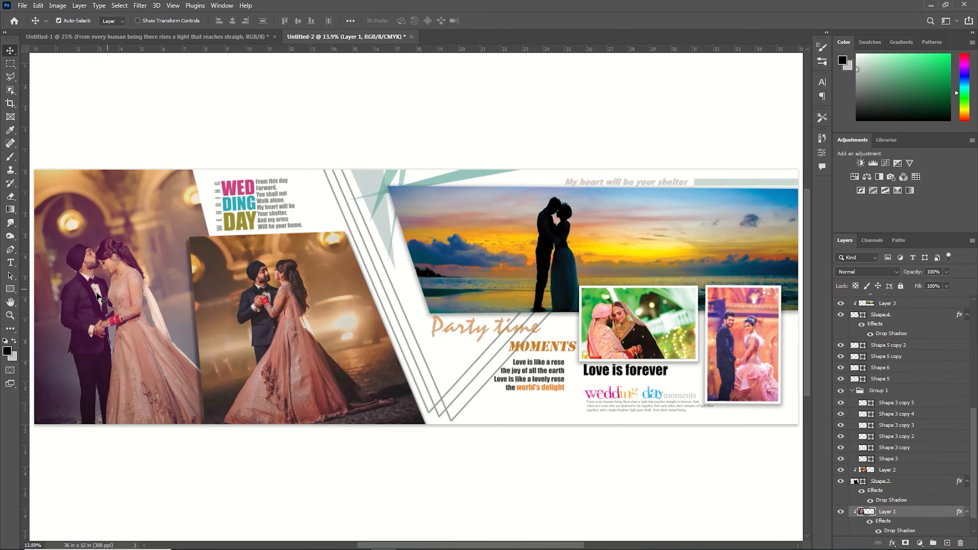
pyautogui.click(919, 543)
pyautogui.click(909, 367)
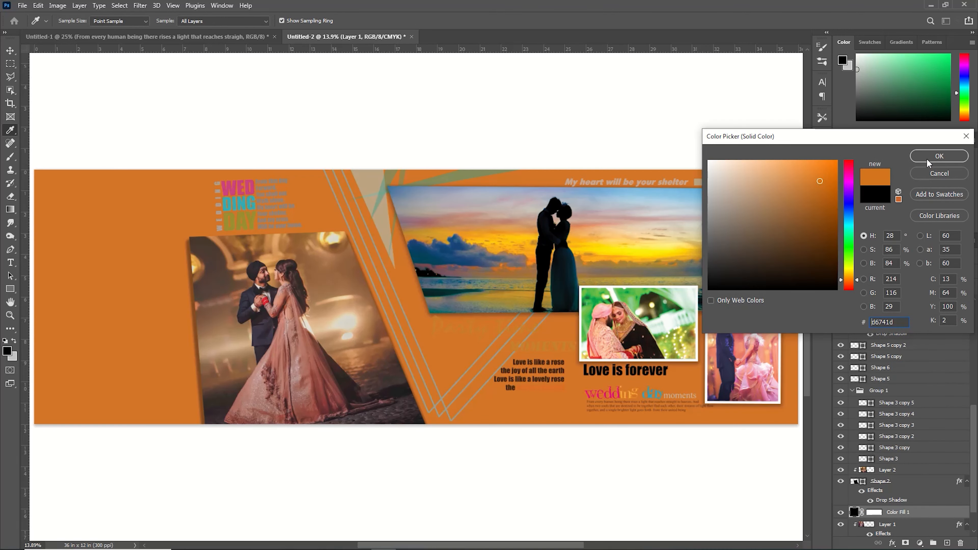
pyautogui.click(928, 158)
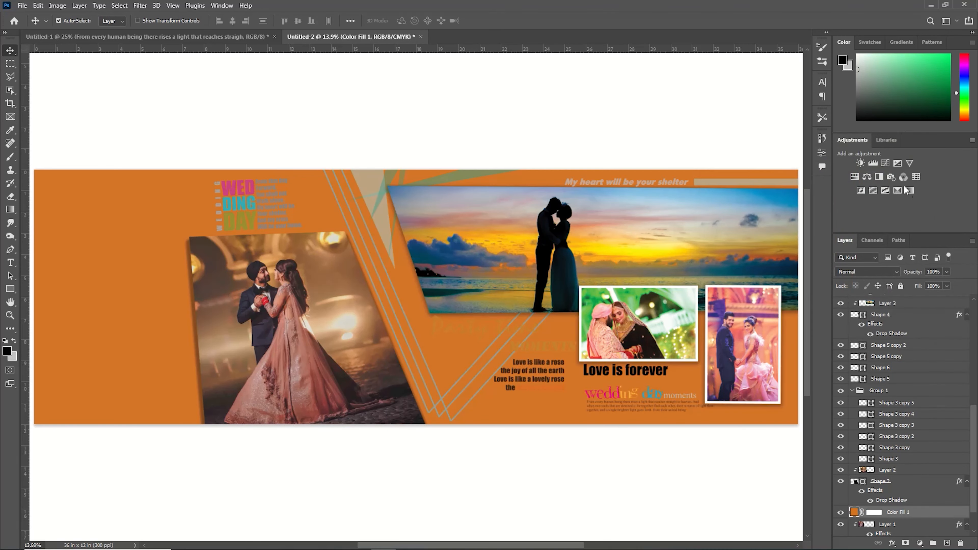
# - Clip the orange fill layer to the large left photo and set its blend mode to Color Burn
pyautogui.rightClick(928, 512)
pyautogui.click(883, 274)
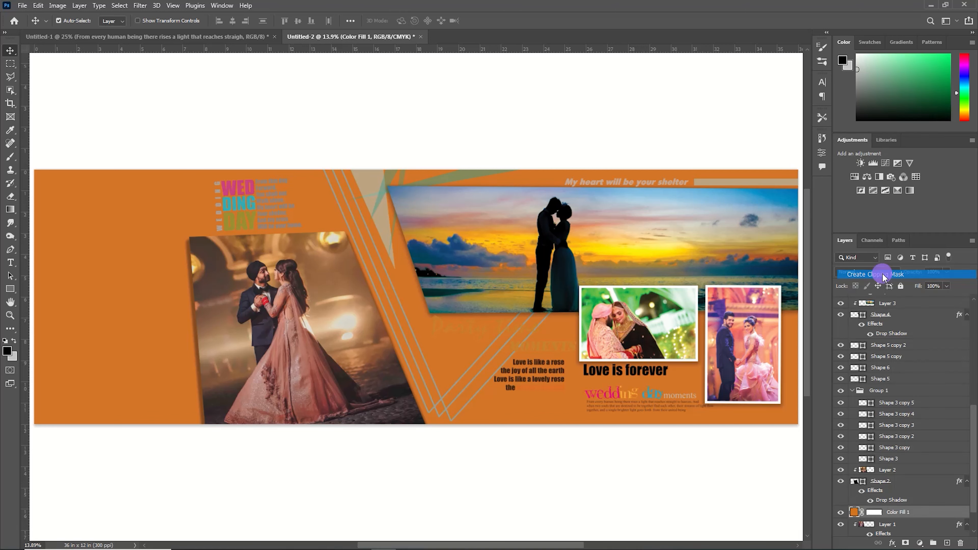
pyautogui.click(881, 274)
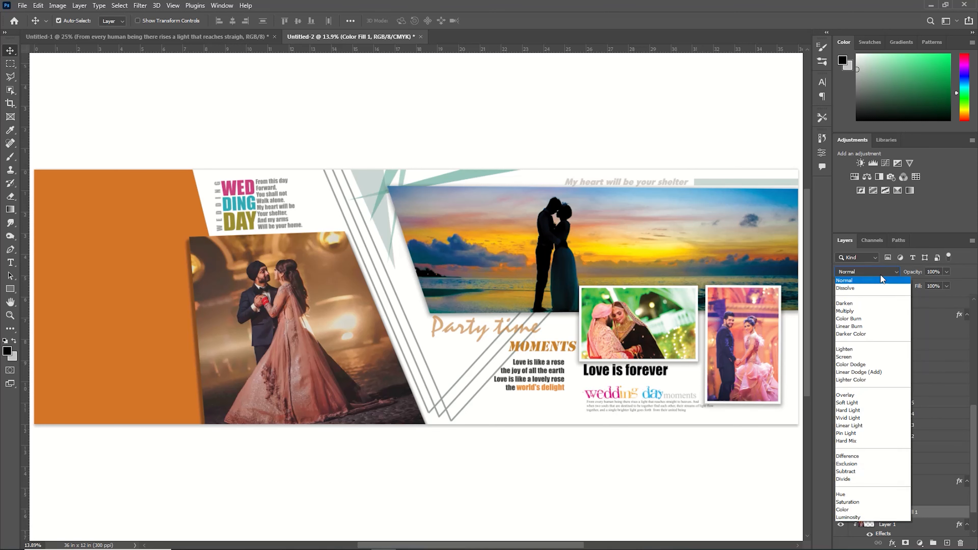
pyautogui.click(871, 318)
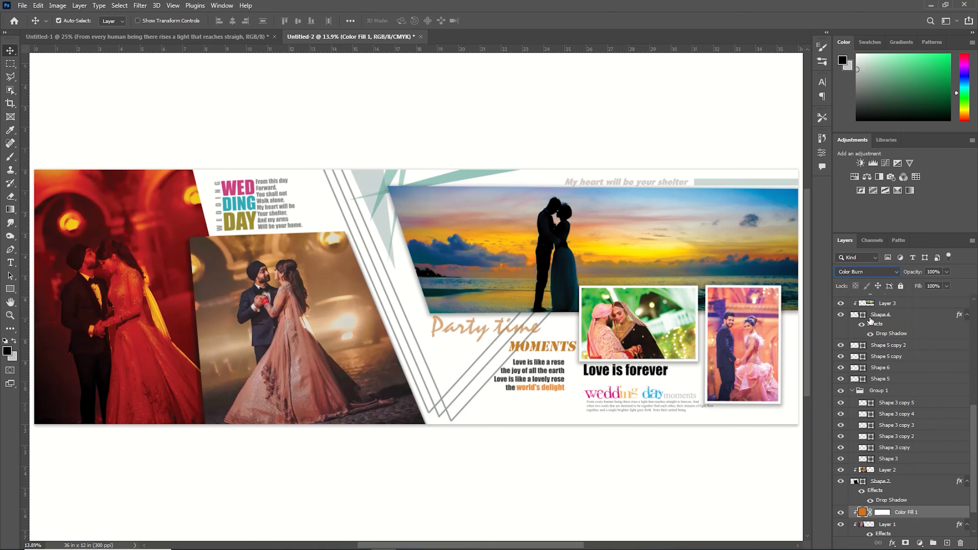